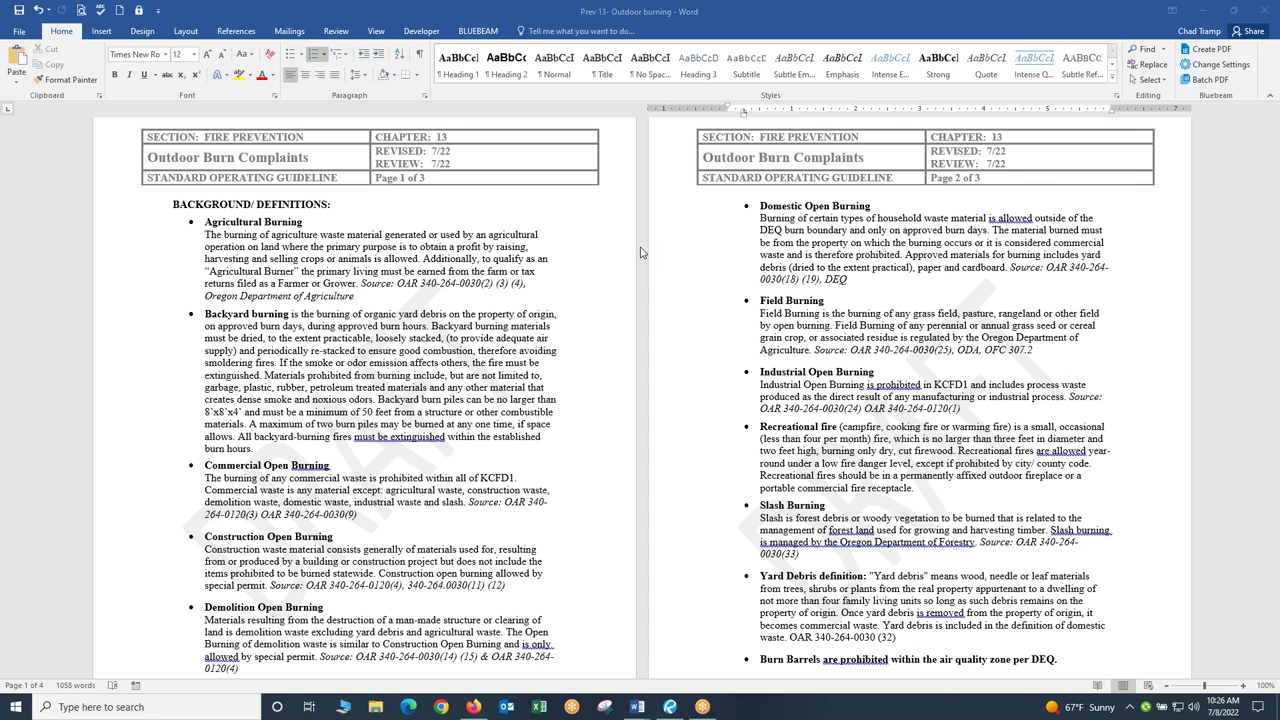
Step: Bring up Firefox on the Oregon Secretary of State OAR 340-264 open burning definitions page
{"action": "scroll", "coordinate": [641, 253], "scroll_direction": "down", "scroll_amount": 1}
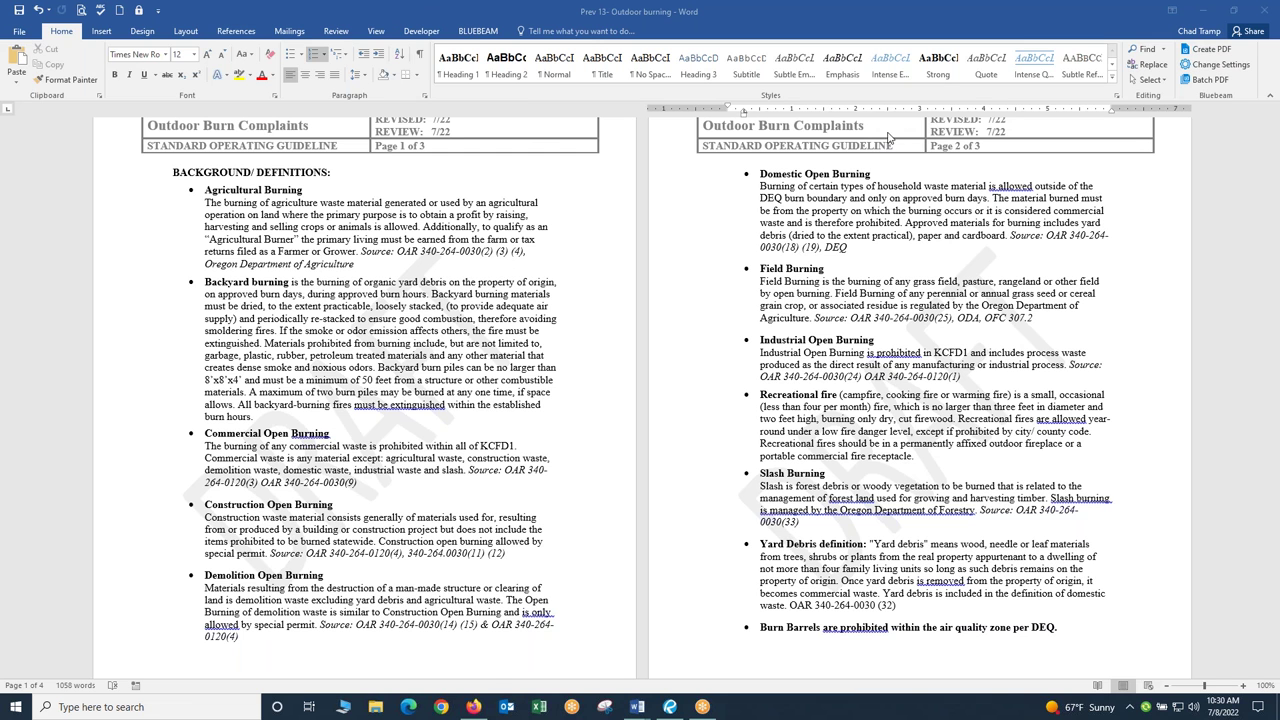
{"action": "left_click", "coordinate": [473, 707]}
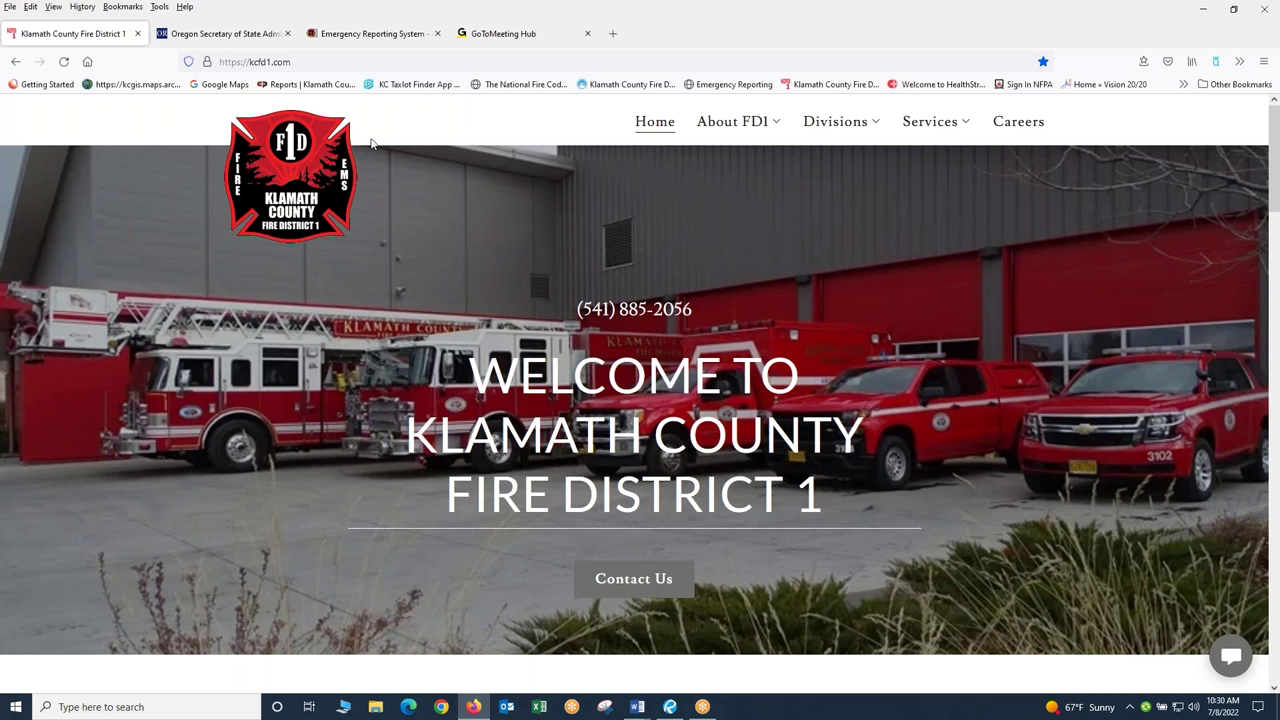
{"action": "left_click", "coordinate": [255, 40]}
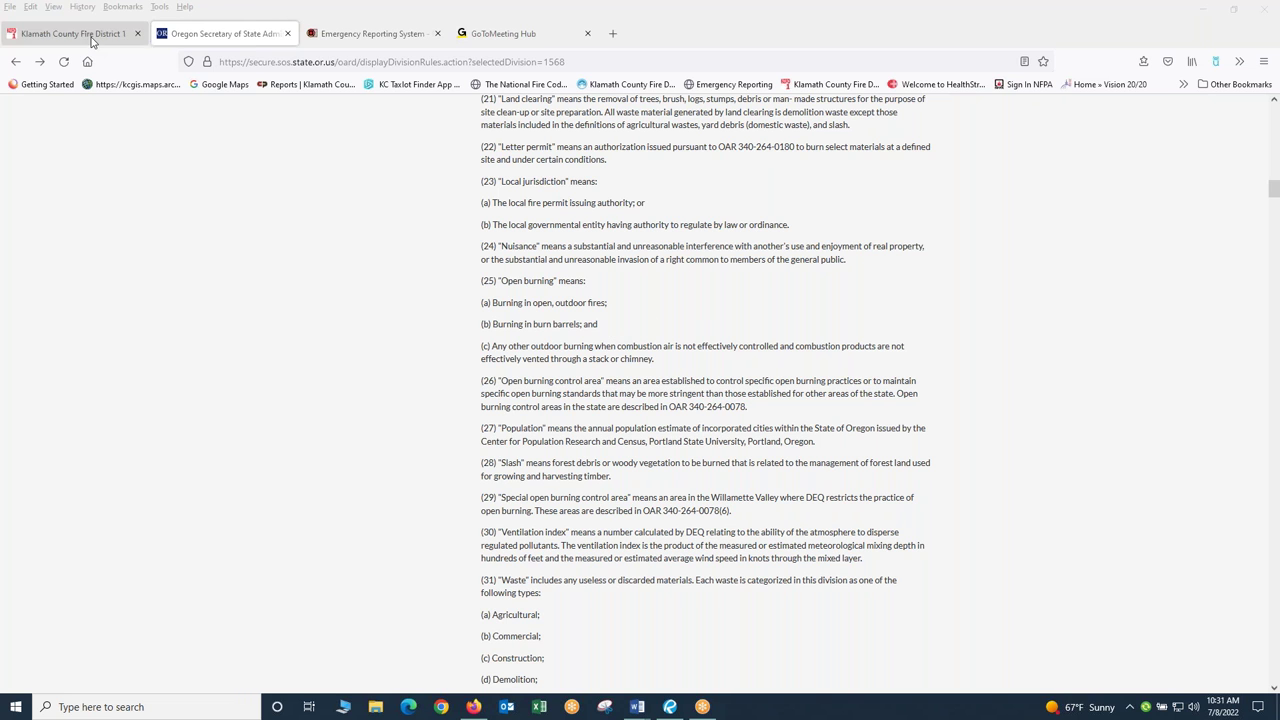
Step: Switch back to the 'Prev 13 - Outdoor burning' guideline document in Word
{"action": "mouse_move", "coordinate": [634, 710]}
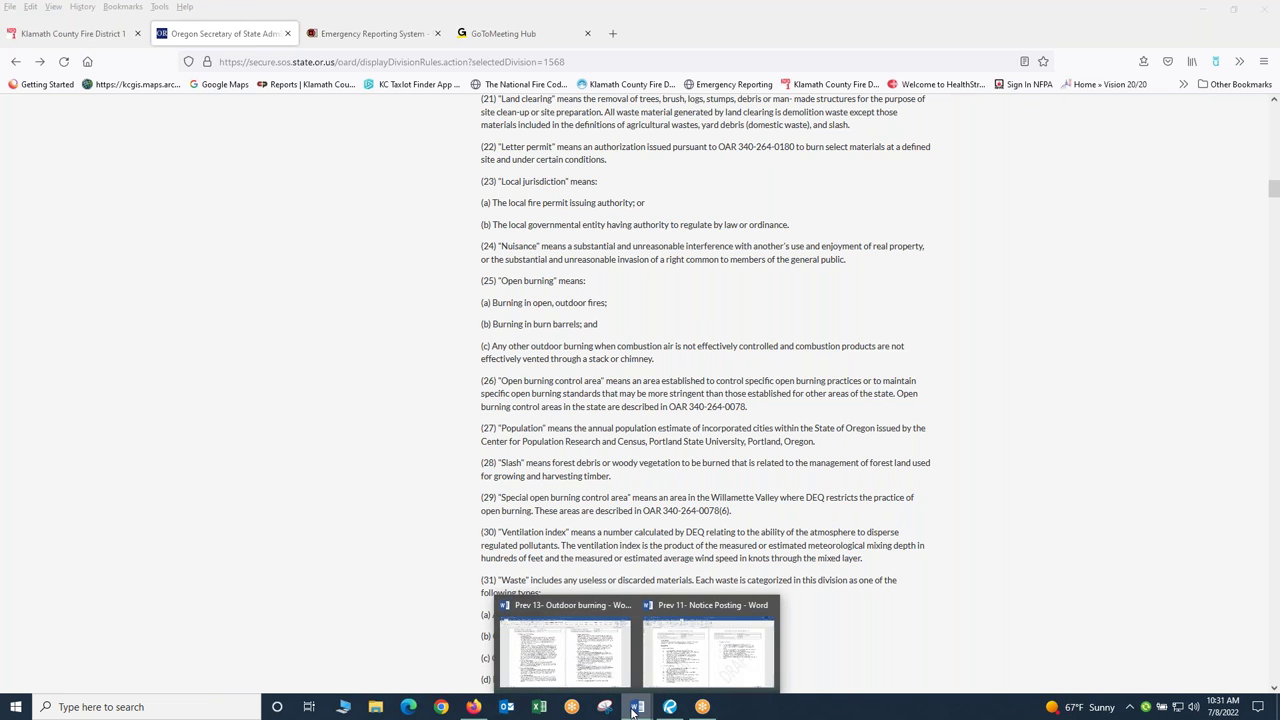
{"action": "left_click", "coordinate": [601, 683]}
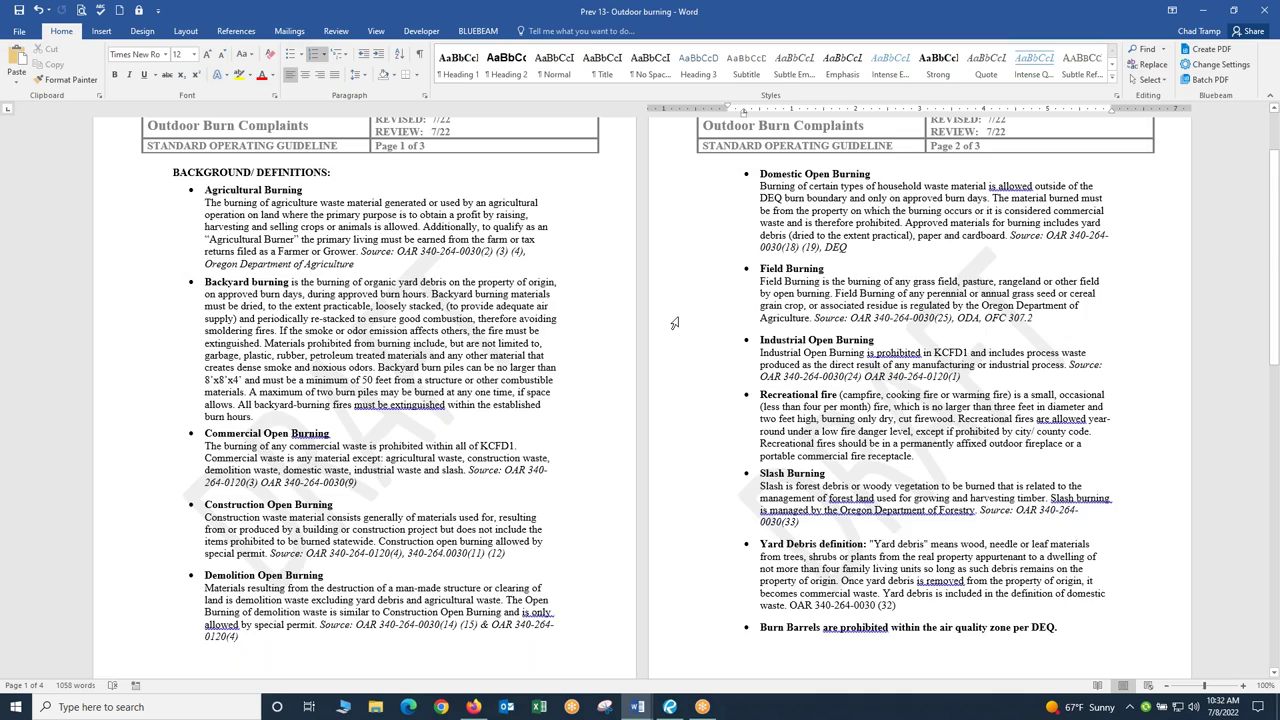
{"action": "scroll", "coordinate": [674, 323], "scroll_direction": "down", "scroll_amount": 5}
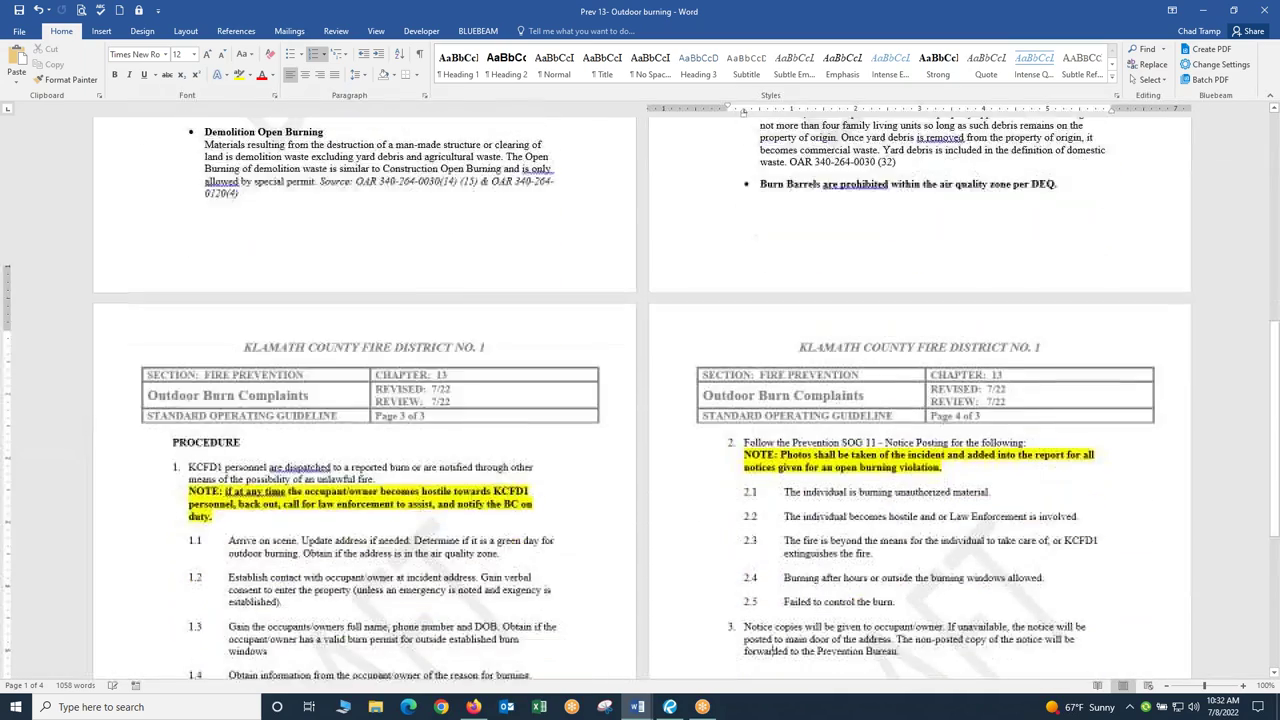
Step: Scroll to Procedure steps 1.1–1.8 and Notice Posting items 2.1–2.5 on pages 3–4
{"action": "scroll", "coordinate": [674, 323], "scroll_direction": "down", "scroll_amount": 3}
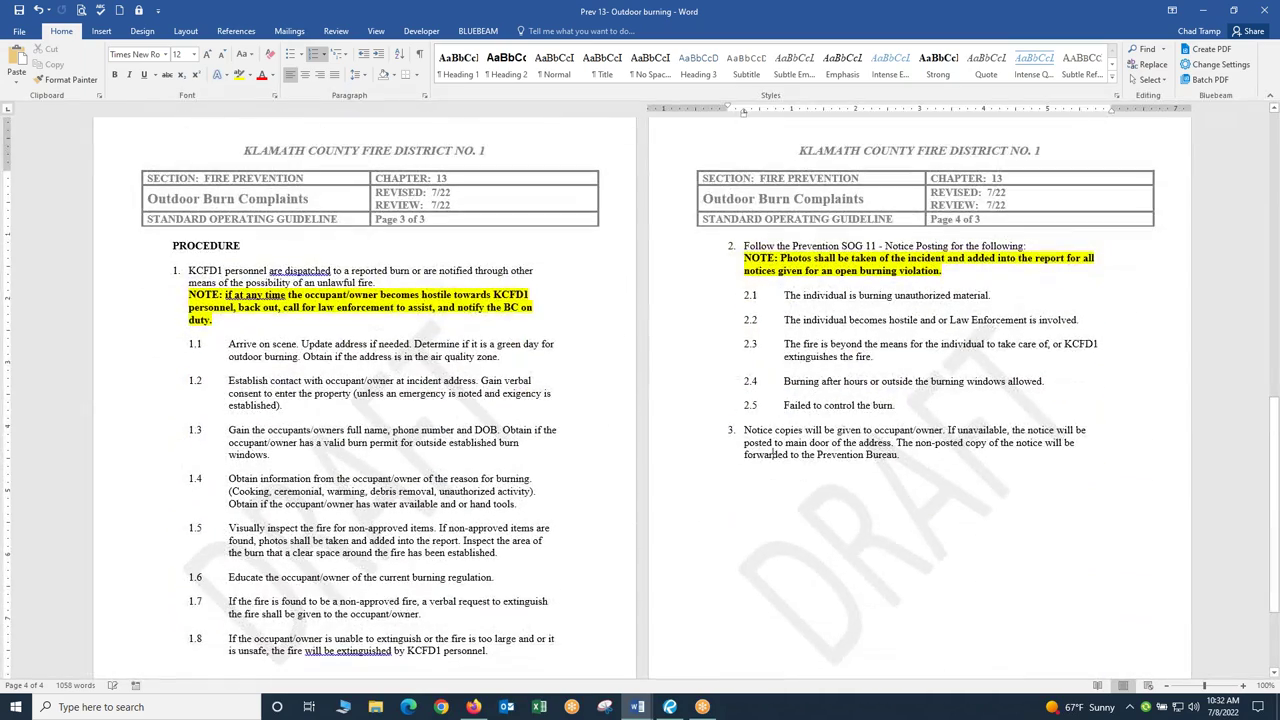
{"action": "scroll", "coordinate": [686, 313], "scroll_direction": "down", "scroll_amount": 1}
{"action": "scroll", "coordinate": [686, 313], "scroll_direction": "up", "scroll_amount": 1}
{"action": "scroll", "coordinate": [599, 301], "scroll_direction": "down", "scroll_amount": 2}
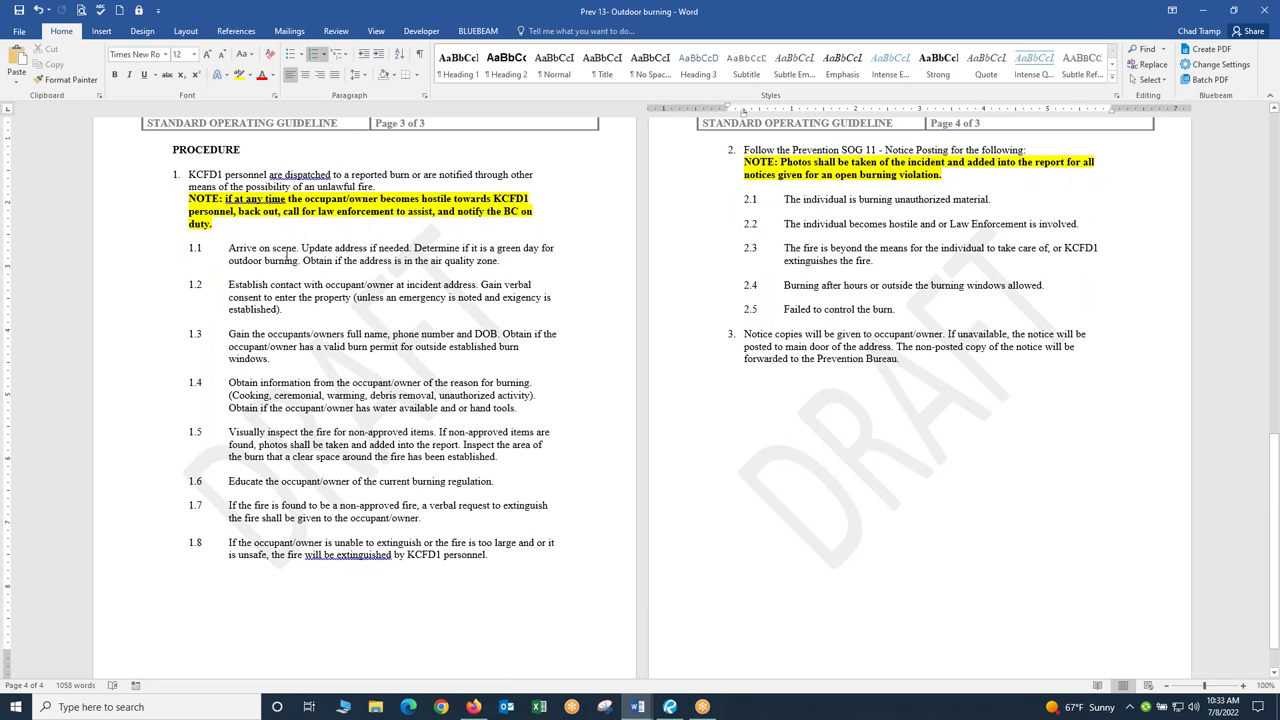
{"action": "left_click", "coordinate": [410, 248]}
Step: On the KCFD1 site, open Fire Stations from the About FD1 menu
{"action": "left_click", "coordinate": [474, 708]}
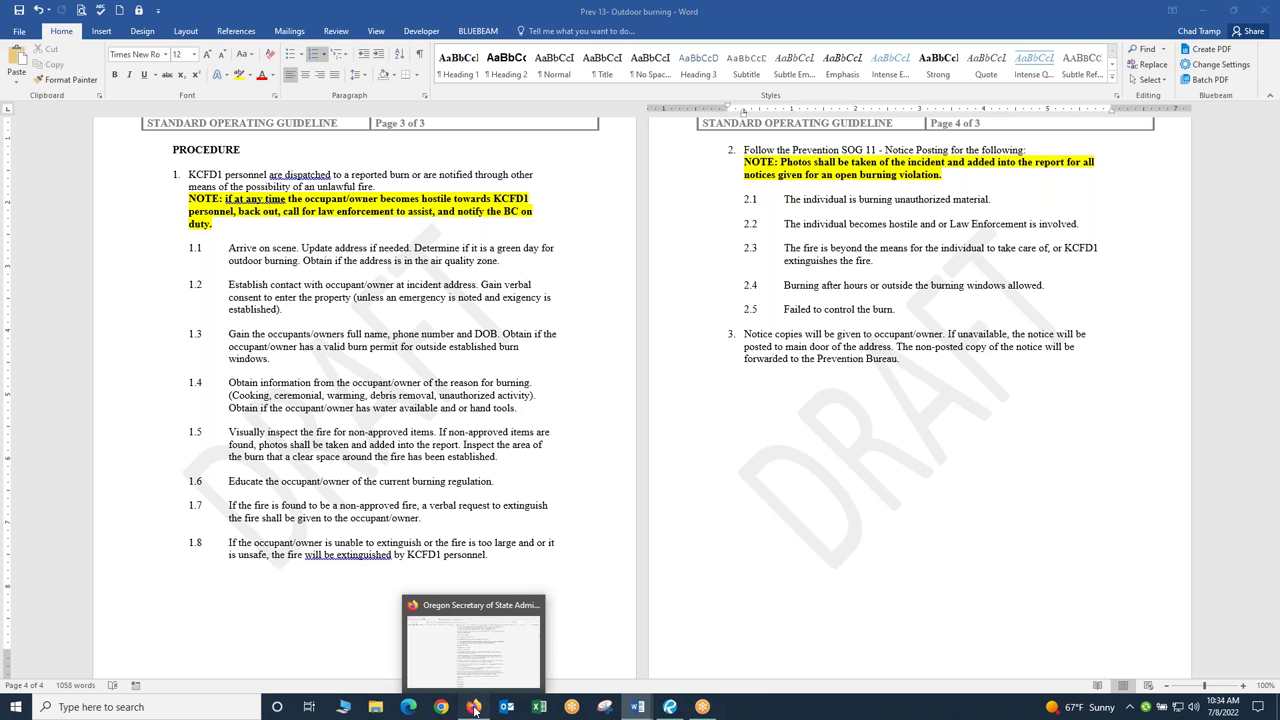
{"action": "left_click", "coordinate": [88, 38]}
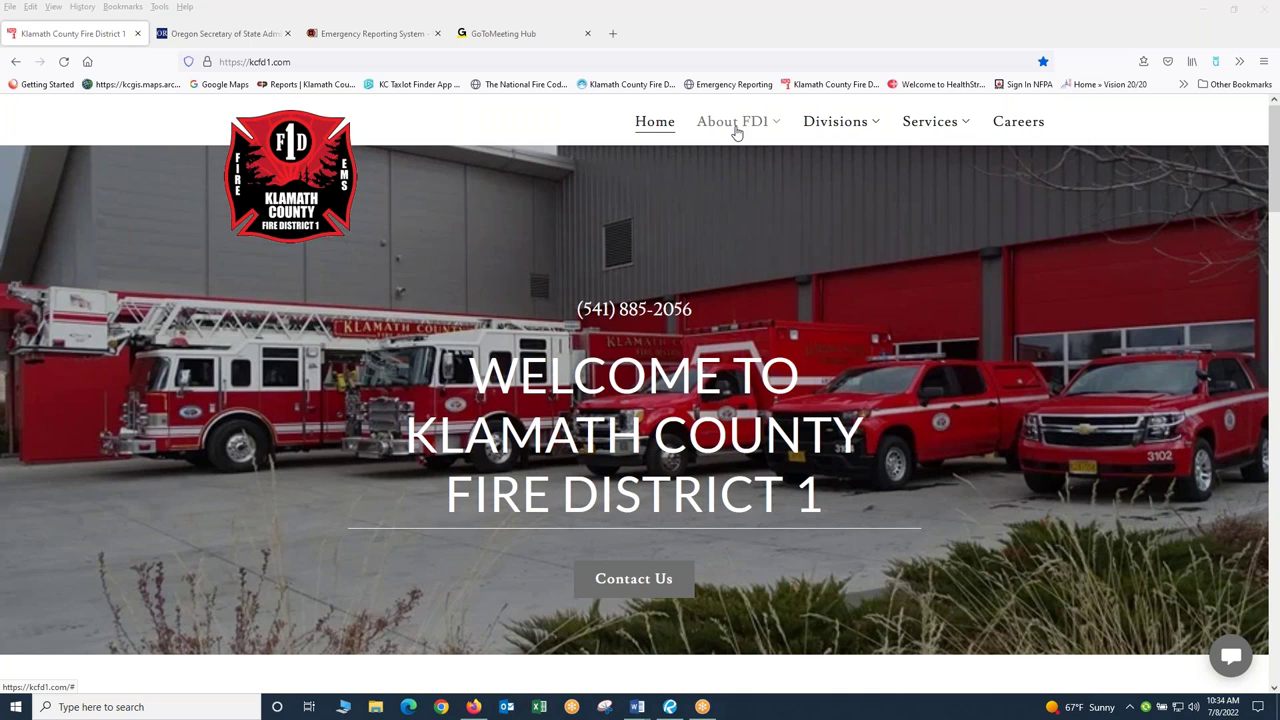
{"action": "left_click", "coordinate": [736, 133]}
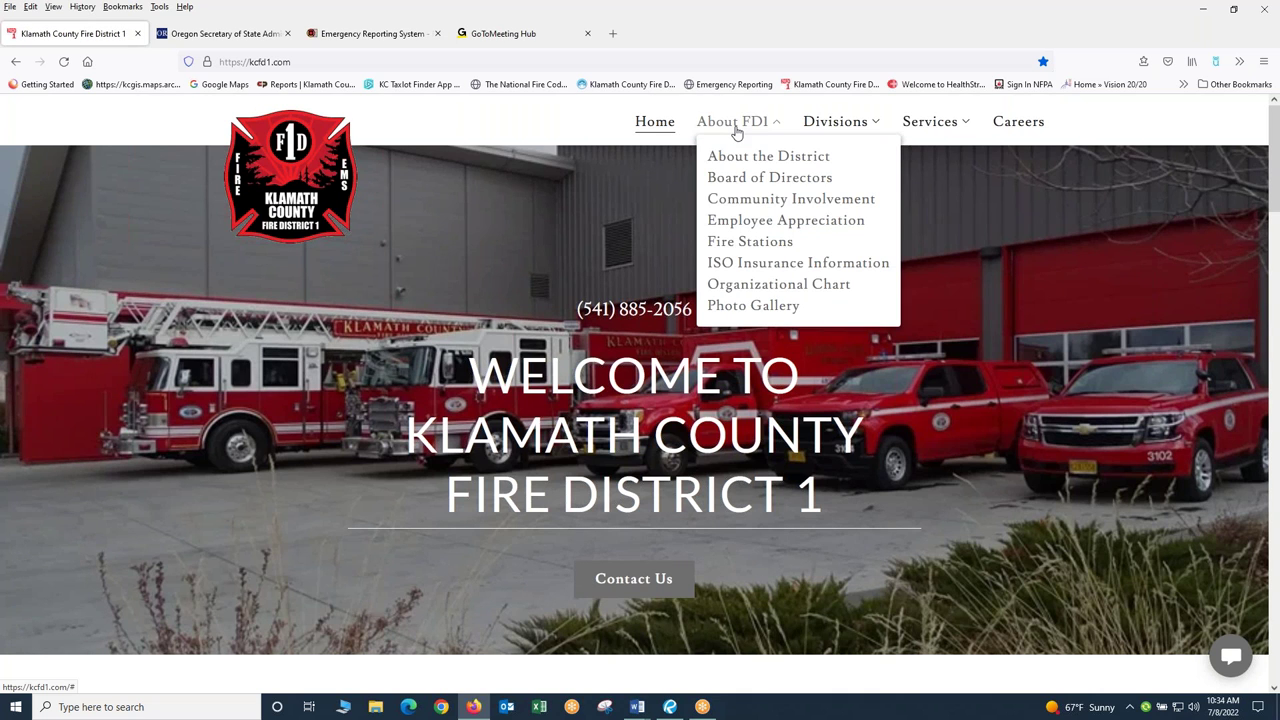
{"action": "left_click", "coordinate": [752, 243]}
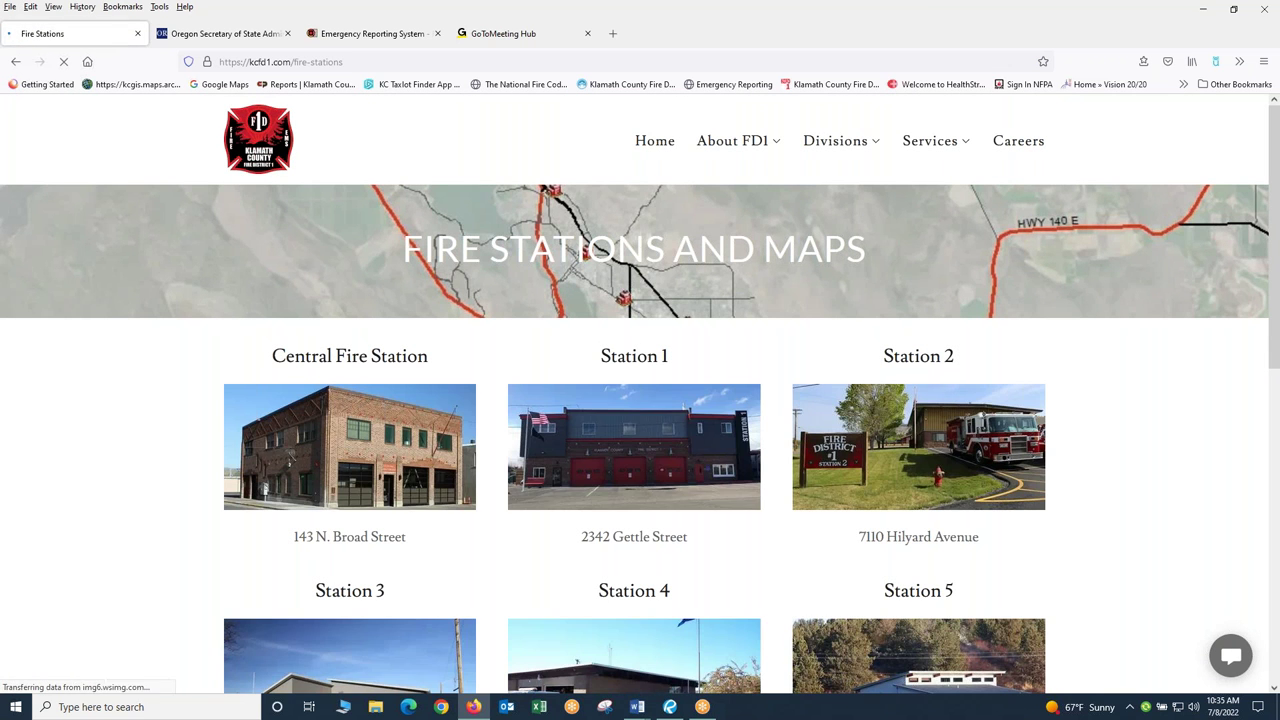
Step: Scroll past the station photos to the embedded Interactive Web Map of Stations 1–6
{"action": "scroll", "coordinate": [774, 460], "scroll_direction": "down", "scroll_amount": 5}
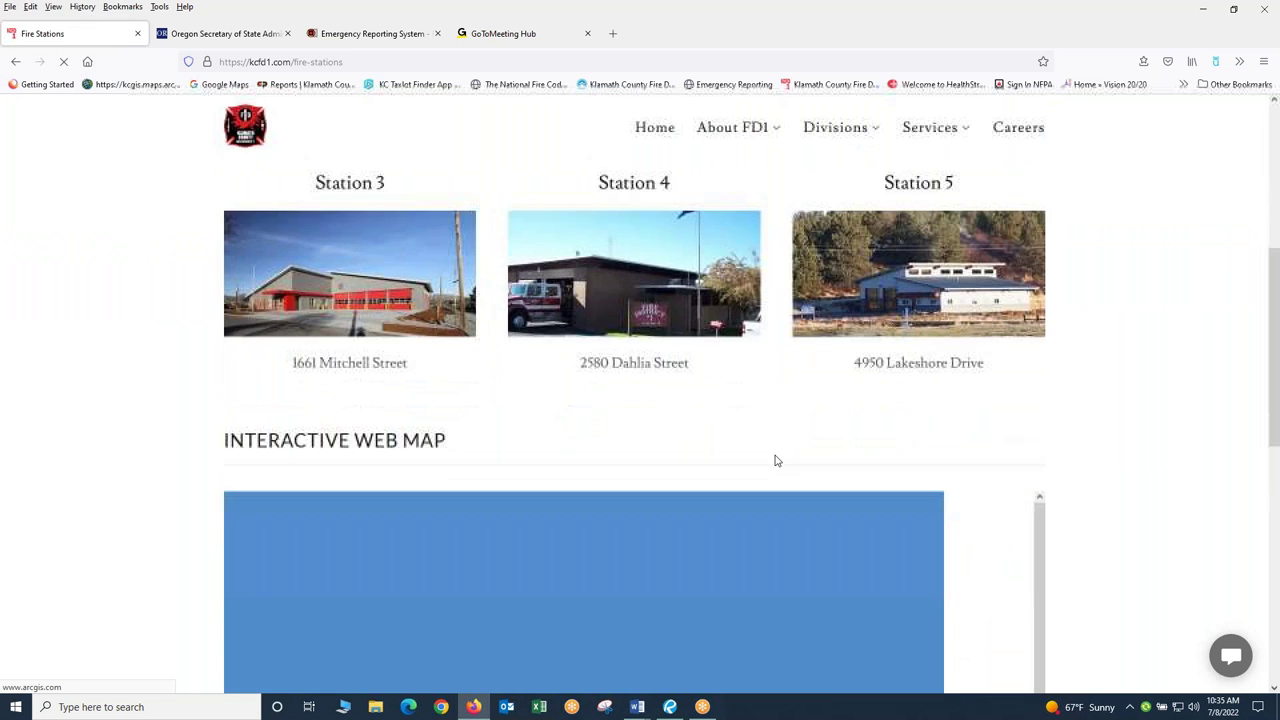
{"action": "scroll", "coordinate": [776, 460], "scroll_direction": "down", "scroll_amount": 3}
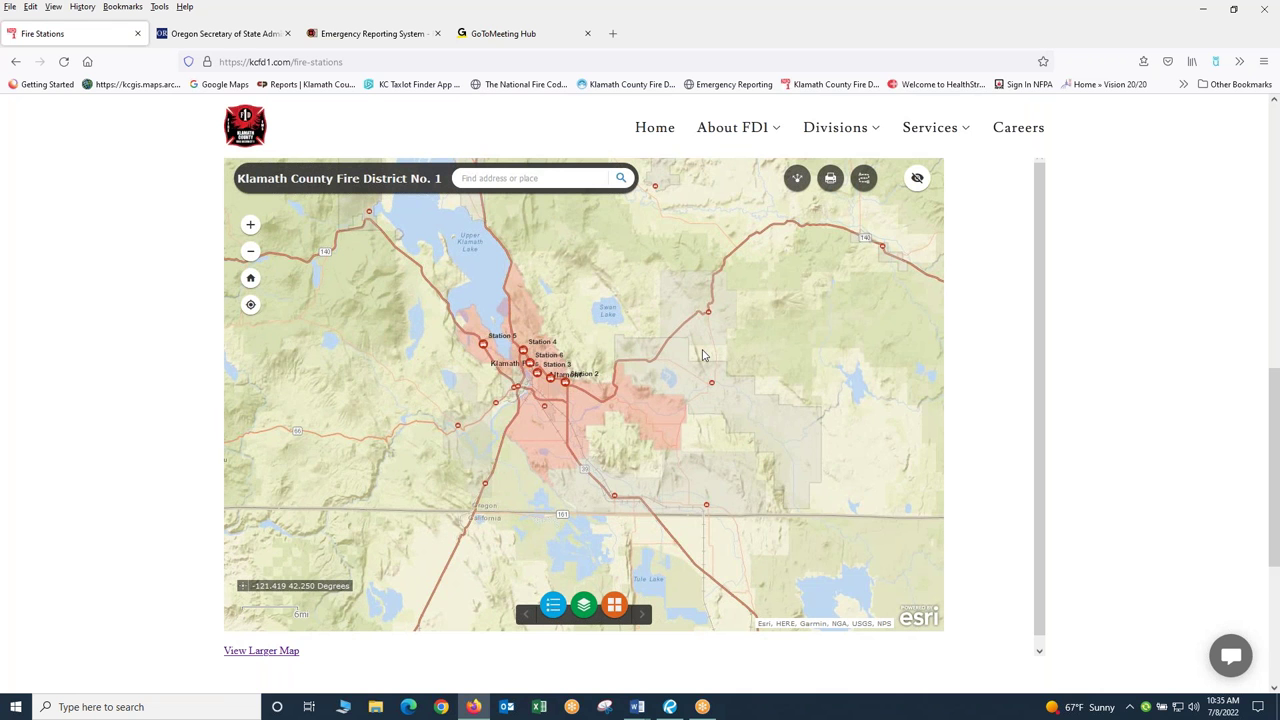
{"action": "scroll", "coordinate": [703, 355], "scroll_direction": "up", "scroll_amount": 1}
Step: Open the map's Layer List and review the enabled fire station, fire-district and Station 1 Hydrants layers
{"action": "left_click_drag", "start_coordinate": [748, 358], "coordinate": [798, 328]}
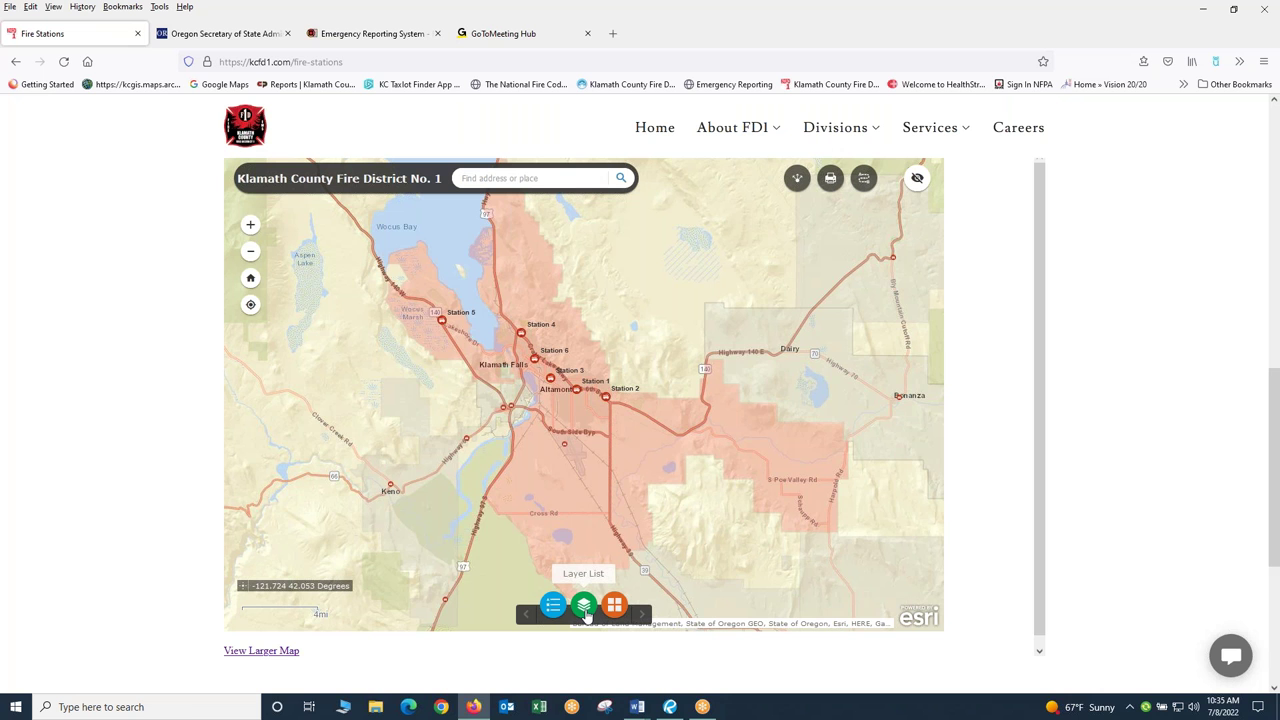
{"action": "left_click", "coordinate": [585, 607]}
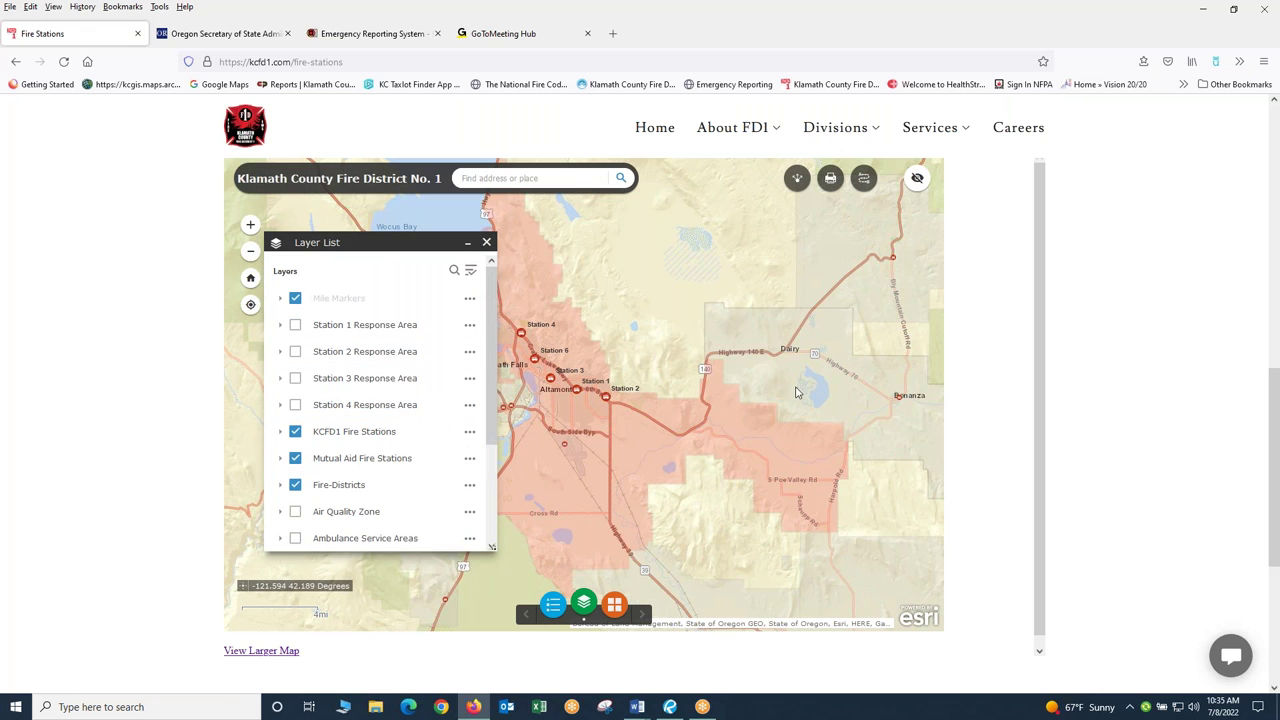
{"action": "scroll", "coordinate": [410, 386], "scroll_direction": "down", "scroll_amount": 1}
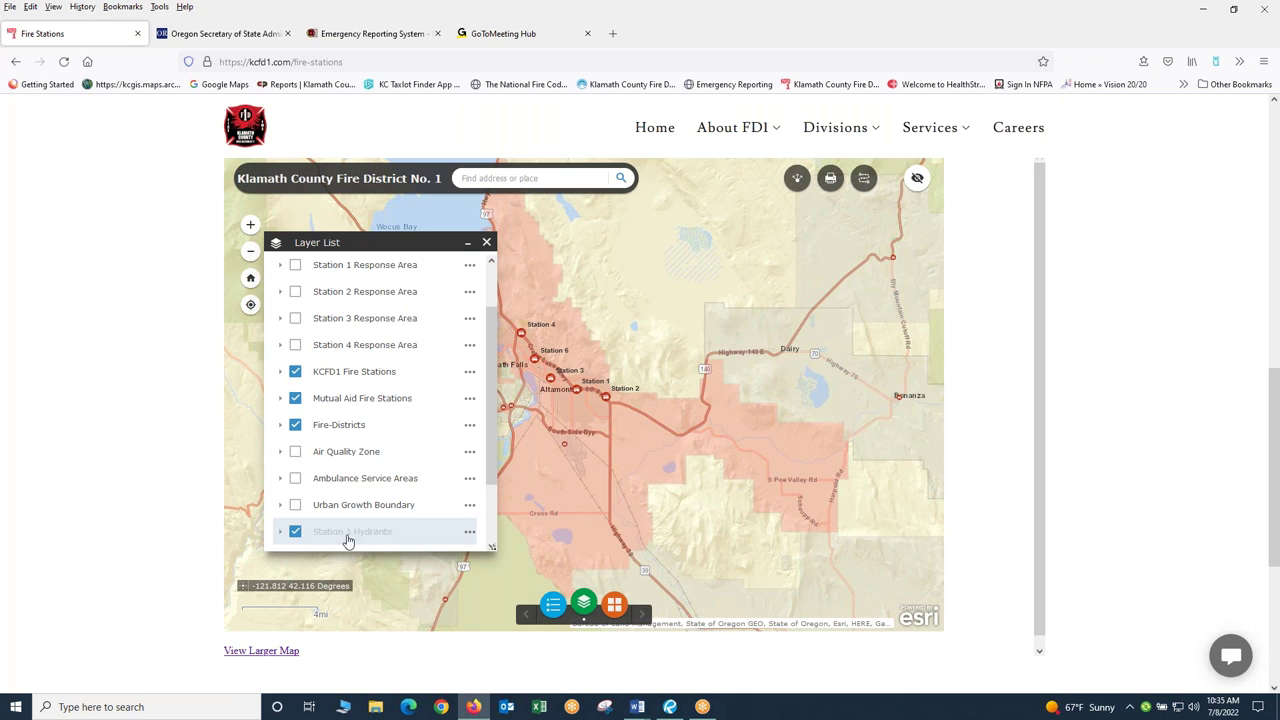
{"action": "scroll", "coordinate": [358, 533], "scroll_direction": "down", "scroll_amount": 1}
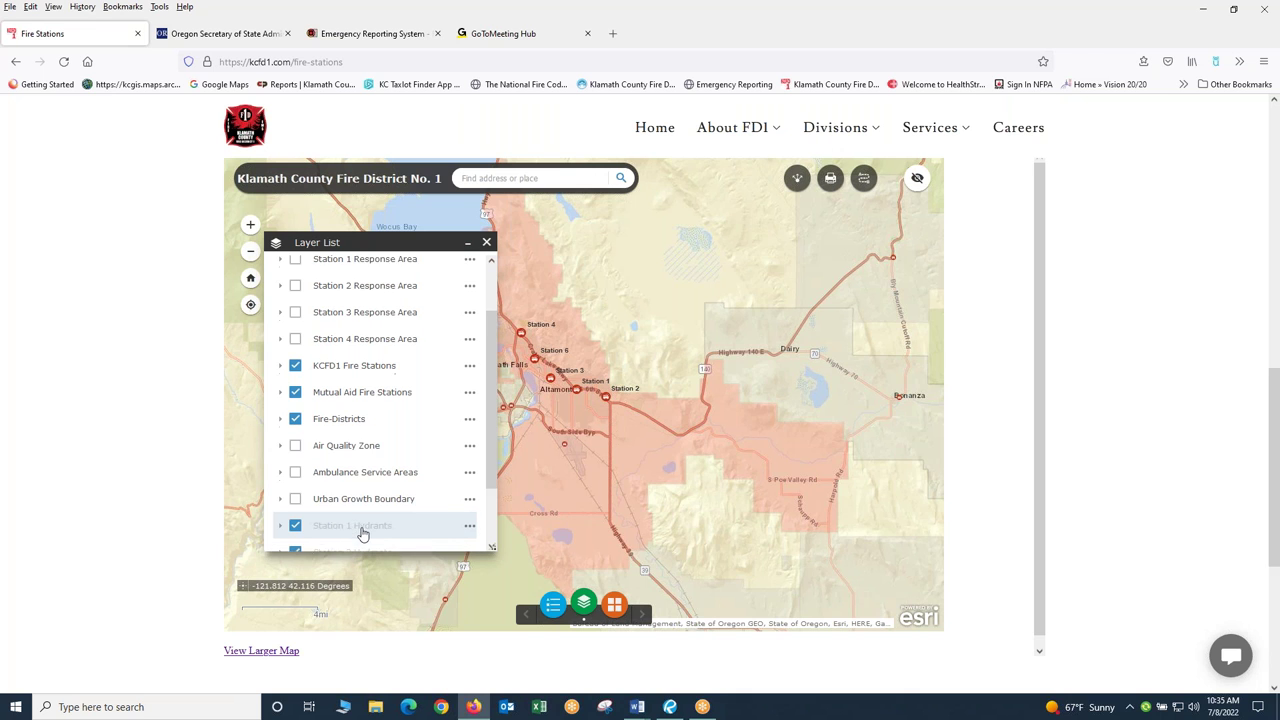
{"action": "scroll", "coordinate": [363, 533], "scroll_direction": "up", "scroll_amount": 2}
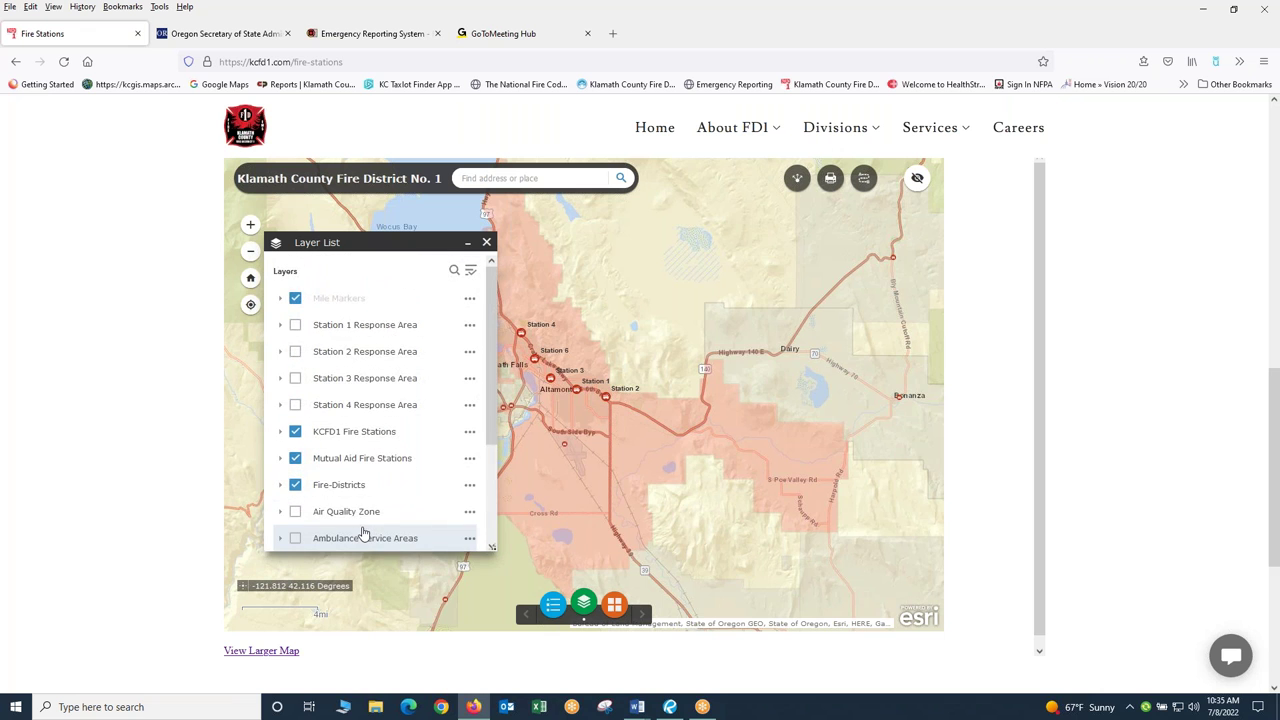
{"action": "scroll", "coordinate": [363, 533], "scroll_direction": "down", "scroll_amount": 1}
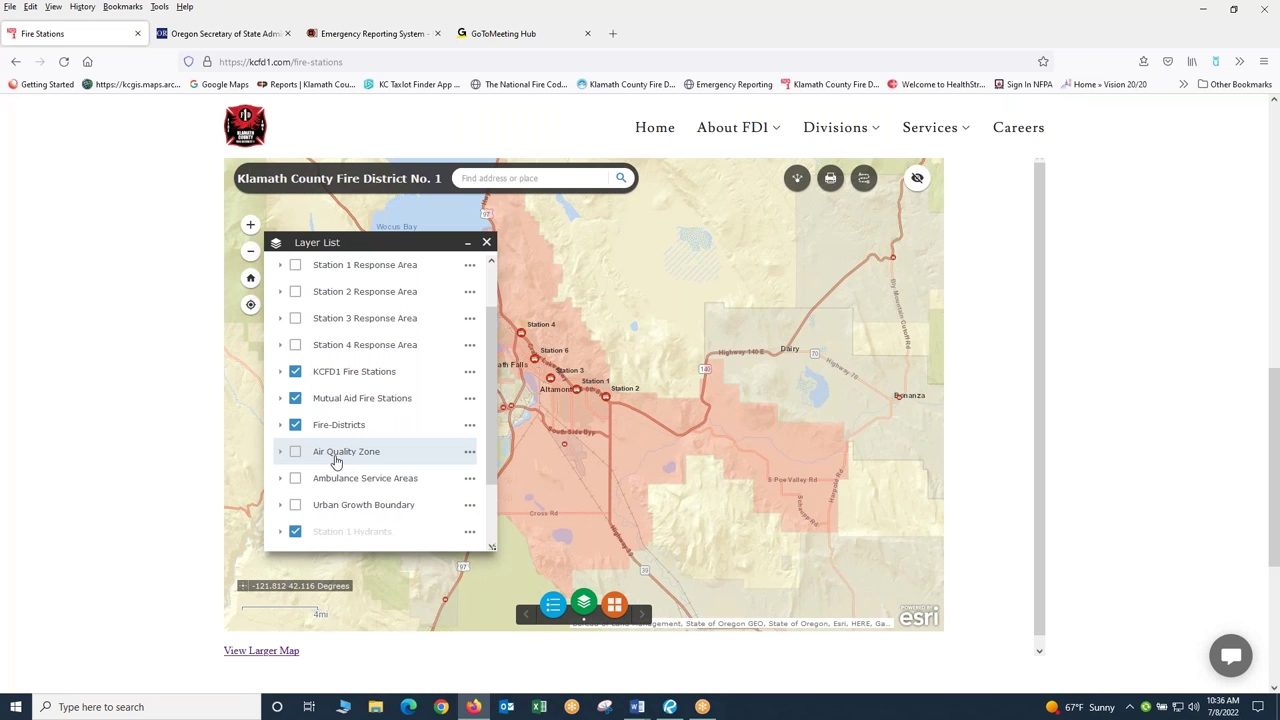
Step: Turn on Air Quality Zone, turn off Fire-Districts, and close the Layer List
{"action": "left_click", "coordinate": [295, 453]}
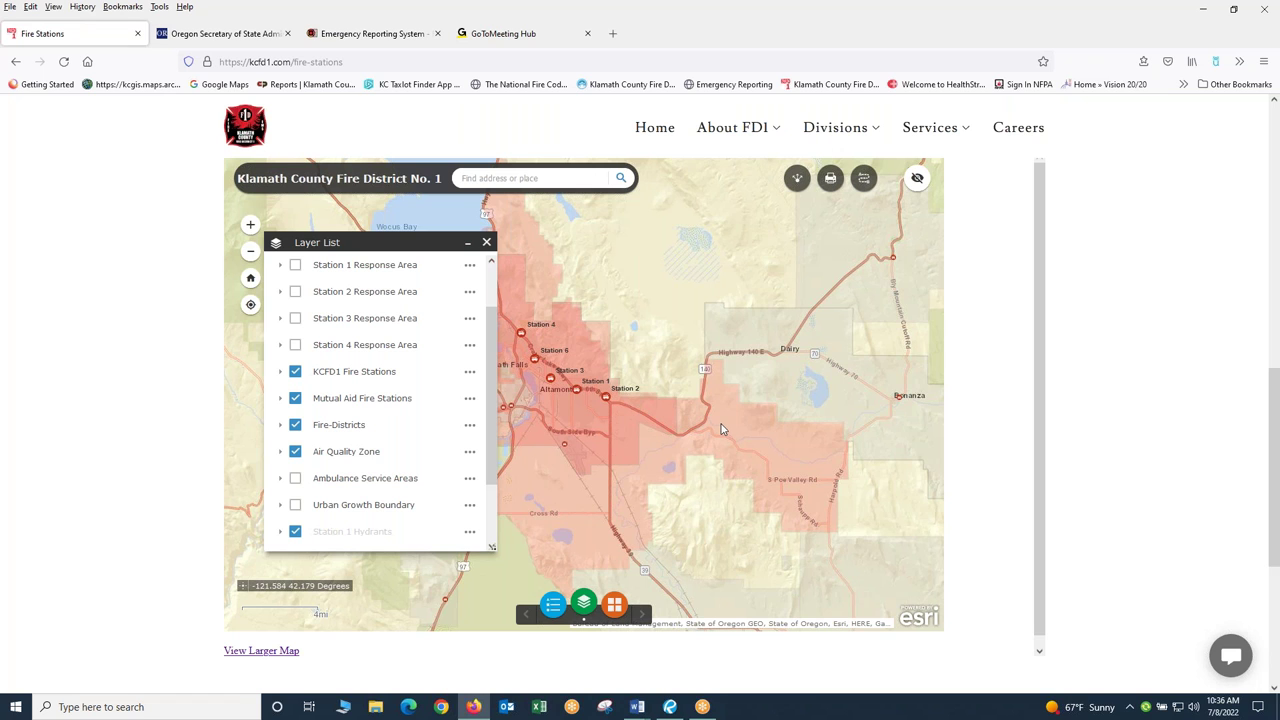
{"action": "left_click", "coordinate": [296, 427]}
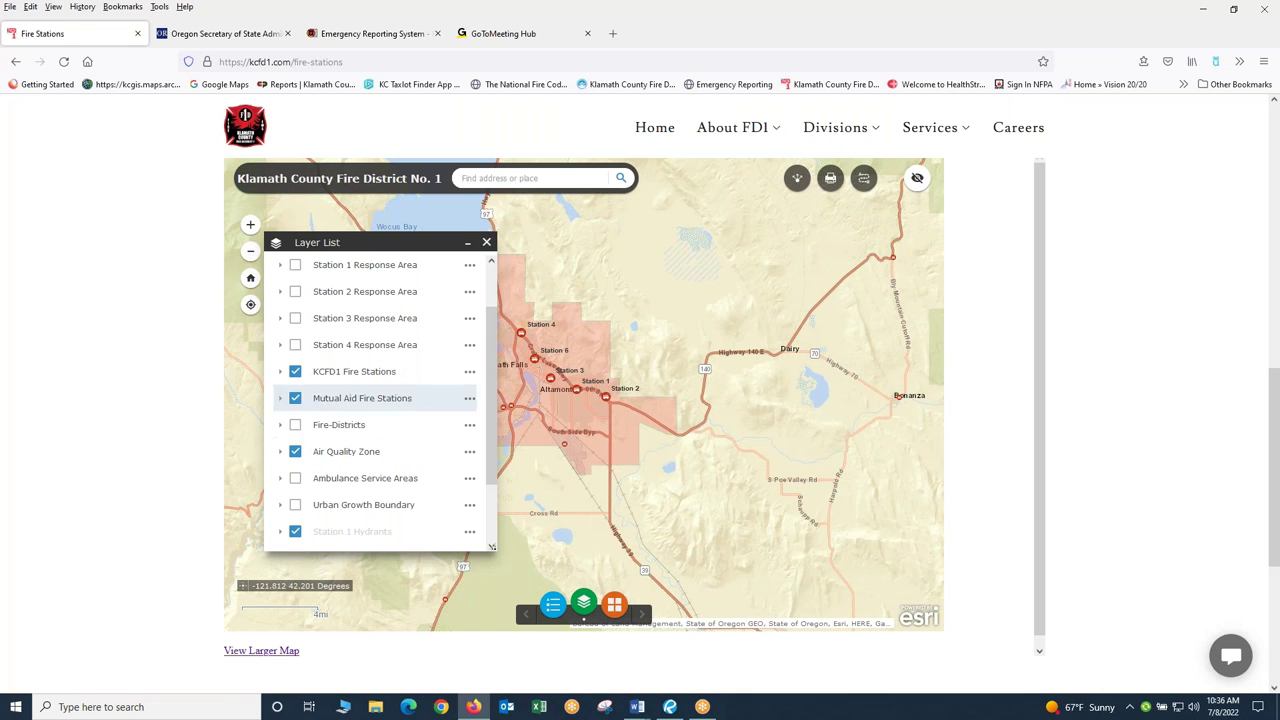
{"action": "left_click", "coordinate": [487, 243]}
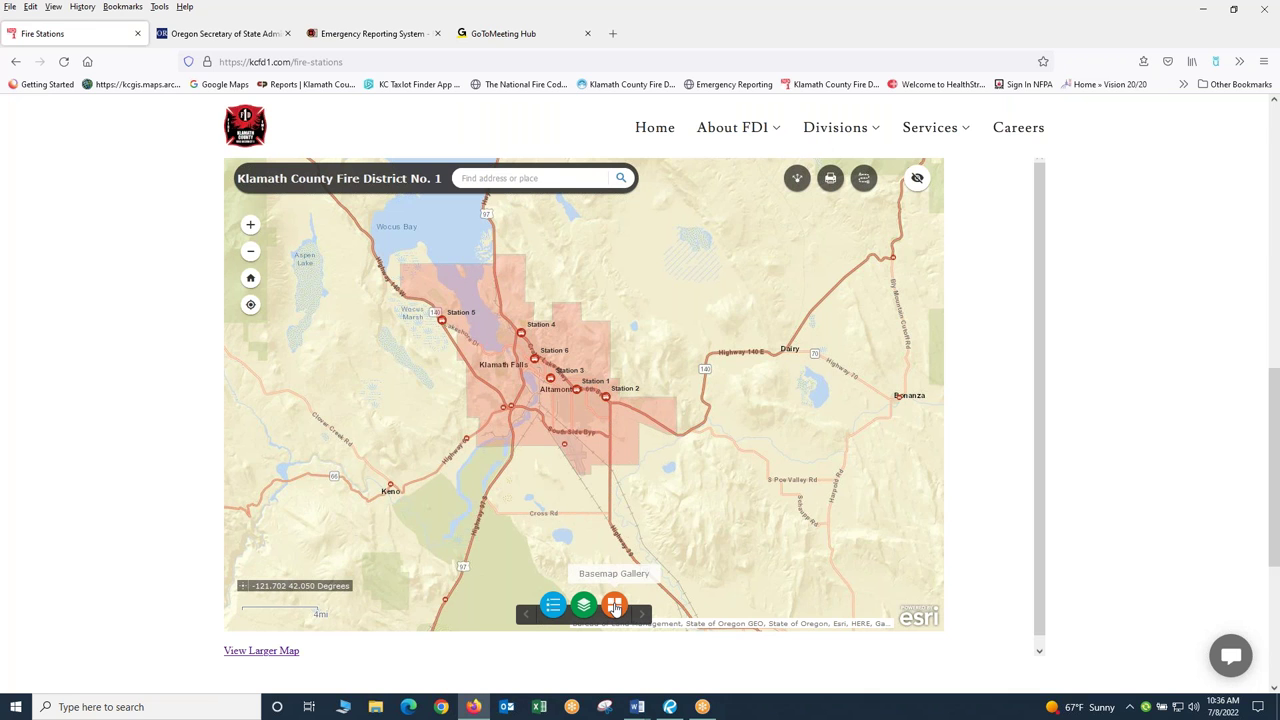
Step: Pick the Imagery basemap in the Basemap Gallery, then close the gallery
{"action": "left_click", "coordinate": [615, 607]}
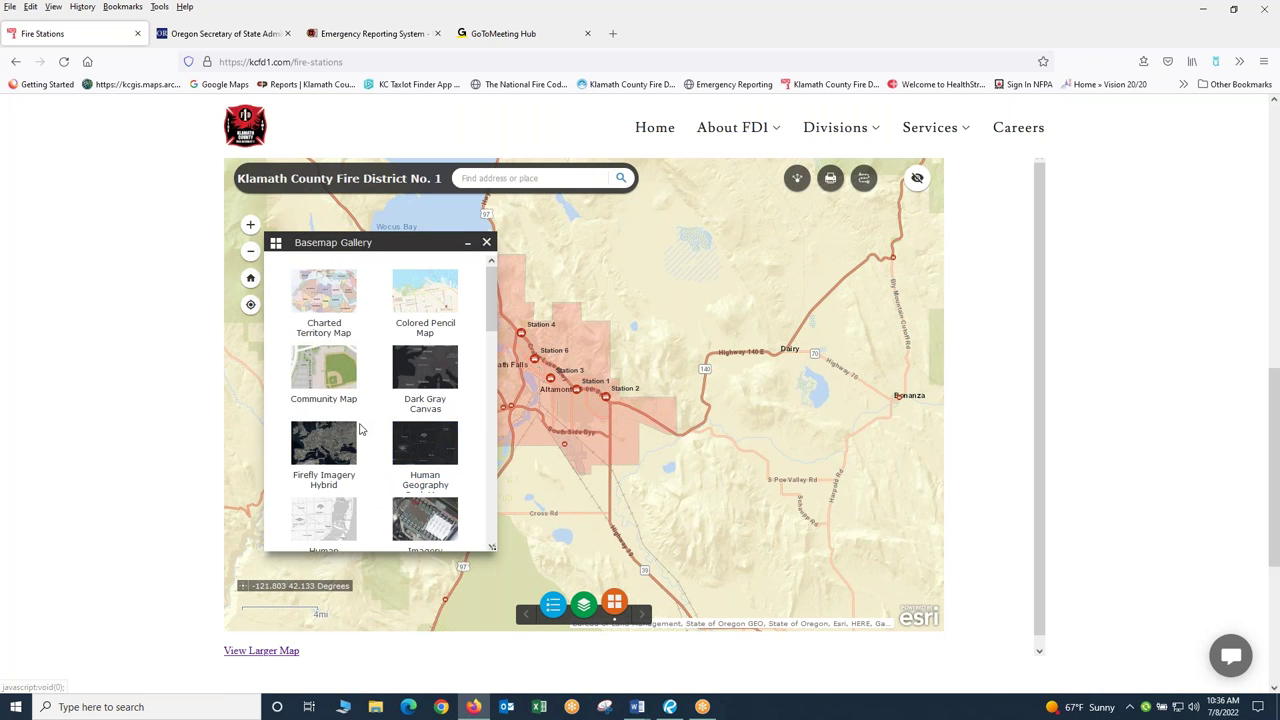
{"action": "scroll", "coordinate": [375, 428], "scroll_direction": "down", "scroll_amount": 2}
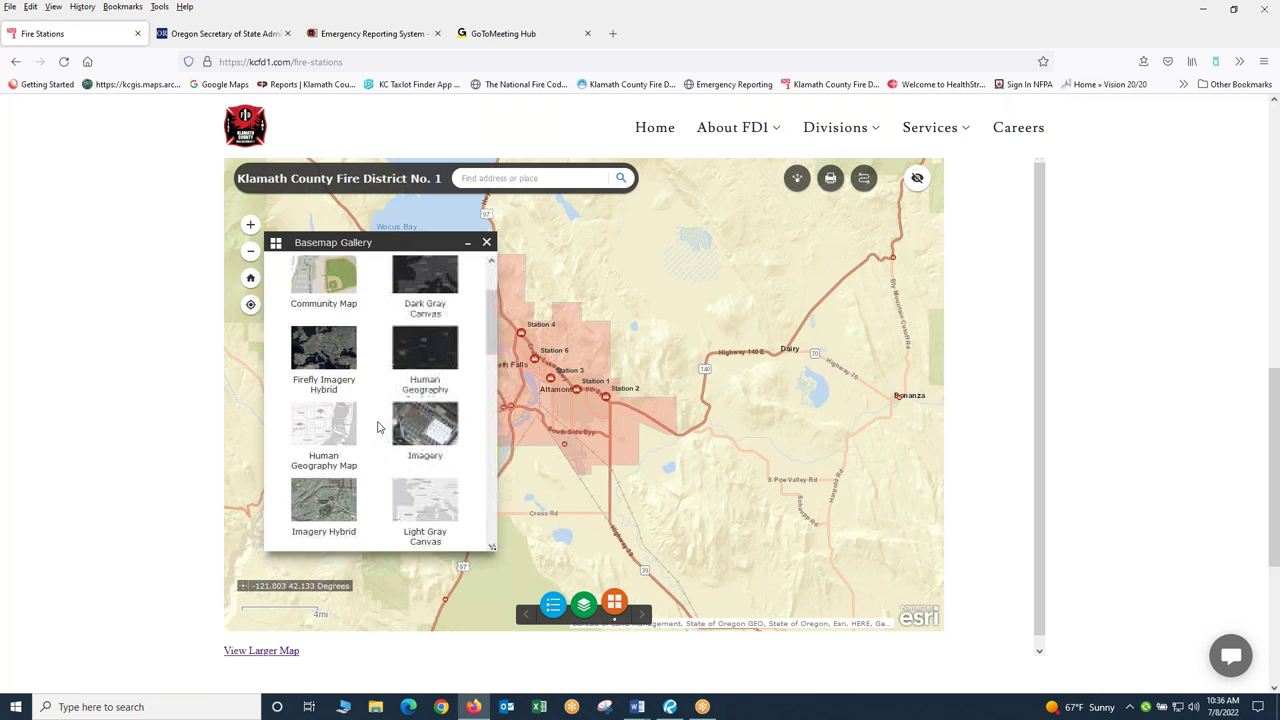
{"action": "left_click", "coordinate": [445, 418]}
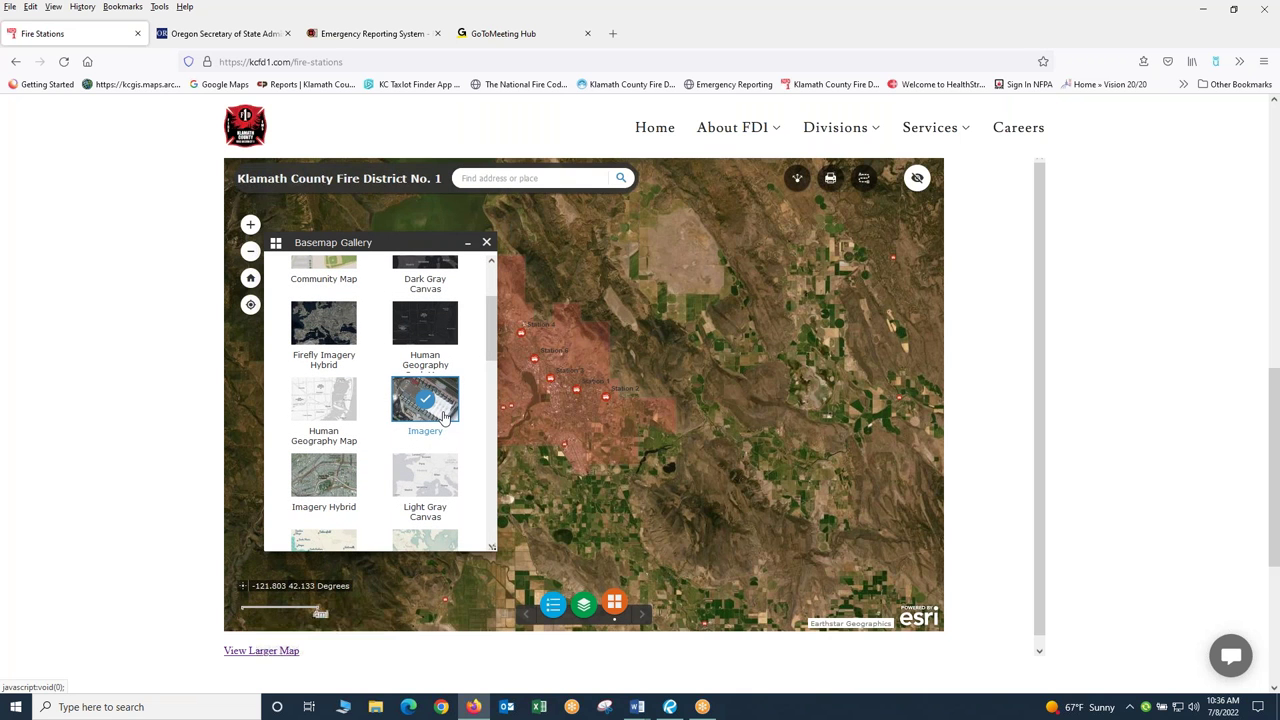
{"action": "left_click", "coordinate": [487, 244]}
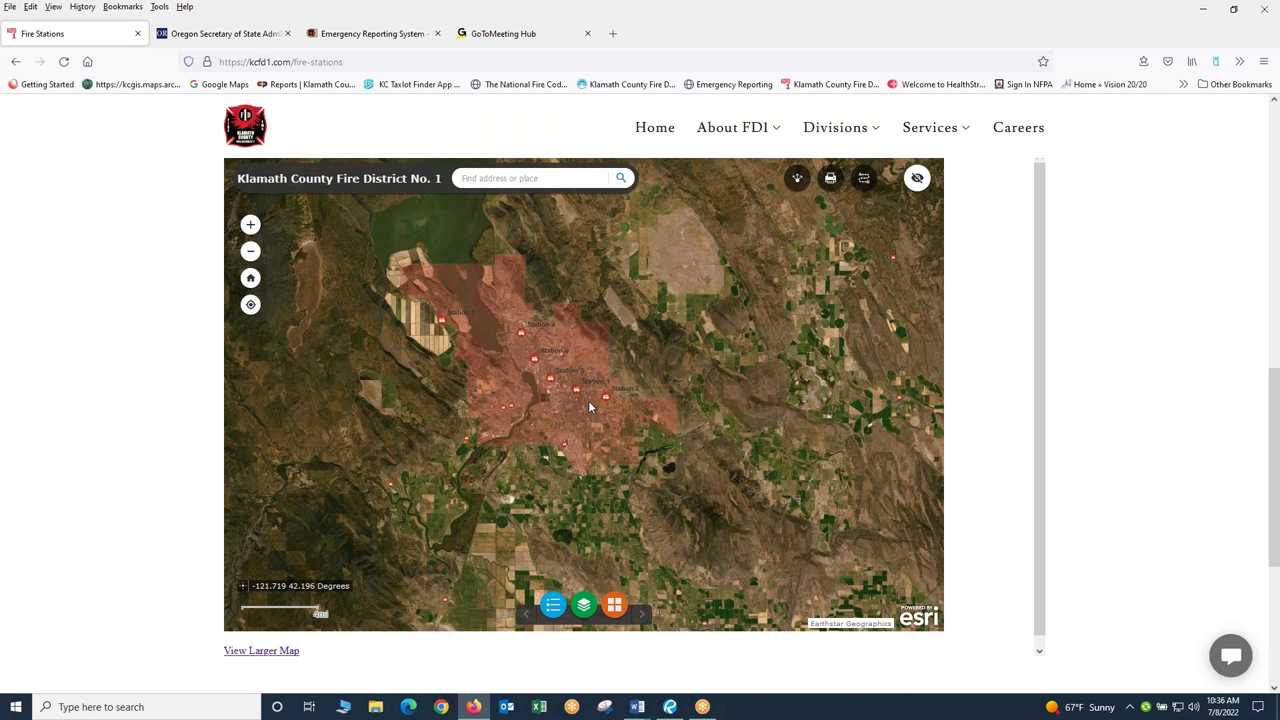
Step: Zoom and pan into the shaded Air Quality Zone east of the city to see parcels
{"action": "scroll", "coordinate": [588, 406], "scroll_direction": "up", "scroll_amount": 2}
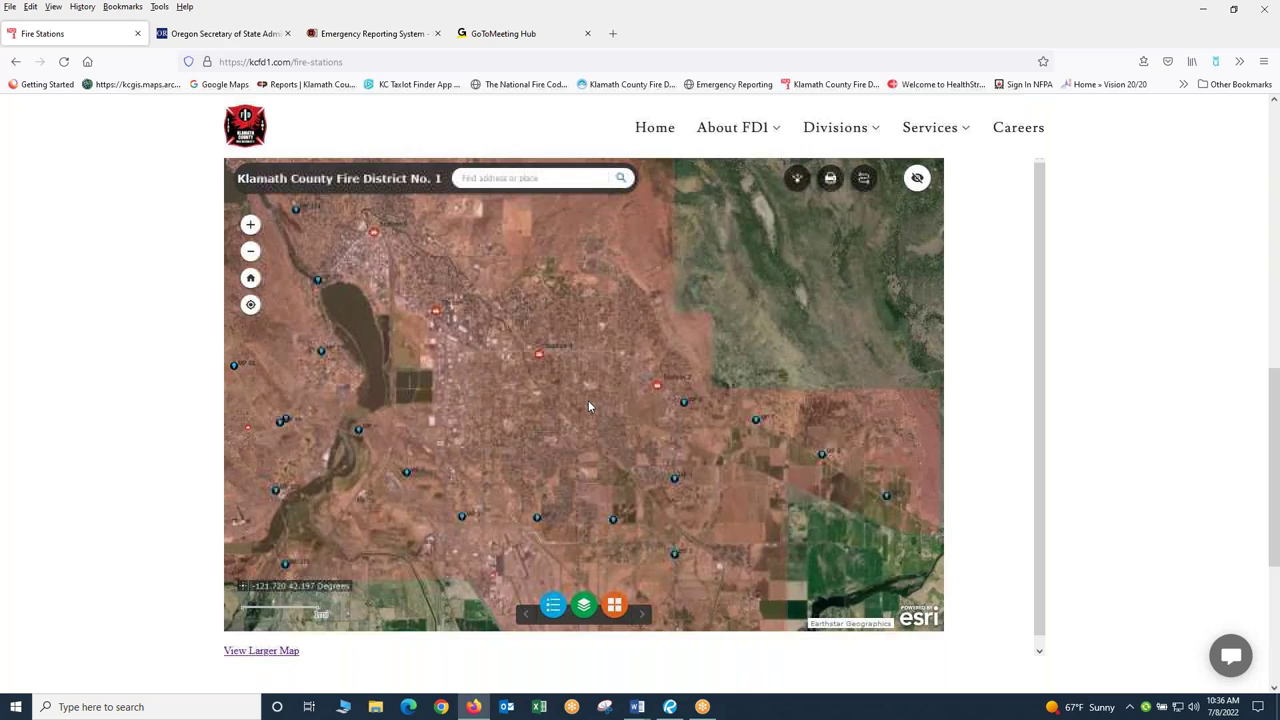
{"action": "scroll", "coordinate": [588, 406], "scroll_direction": "up", "scroll_amount": 2}
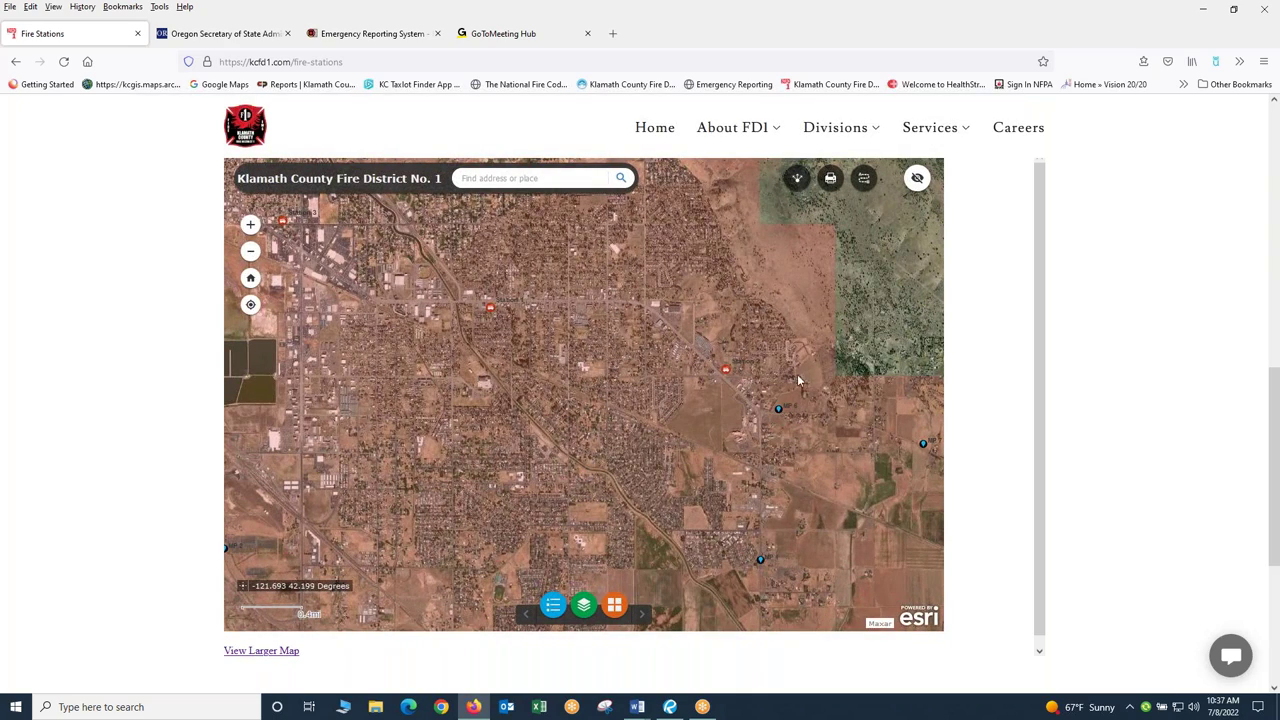
{"action": "left_click_drag", "start_coordinate": [755, 365], "coordinate": [536, 279]}
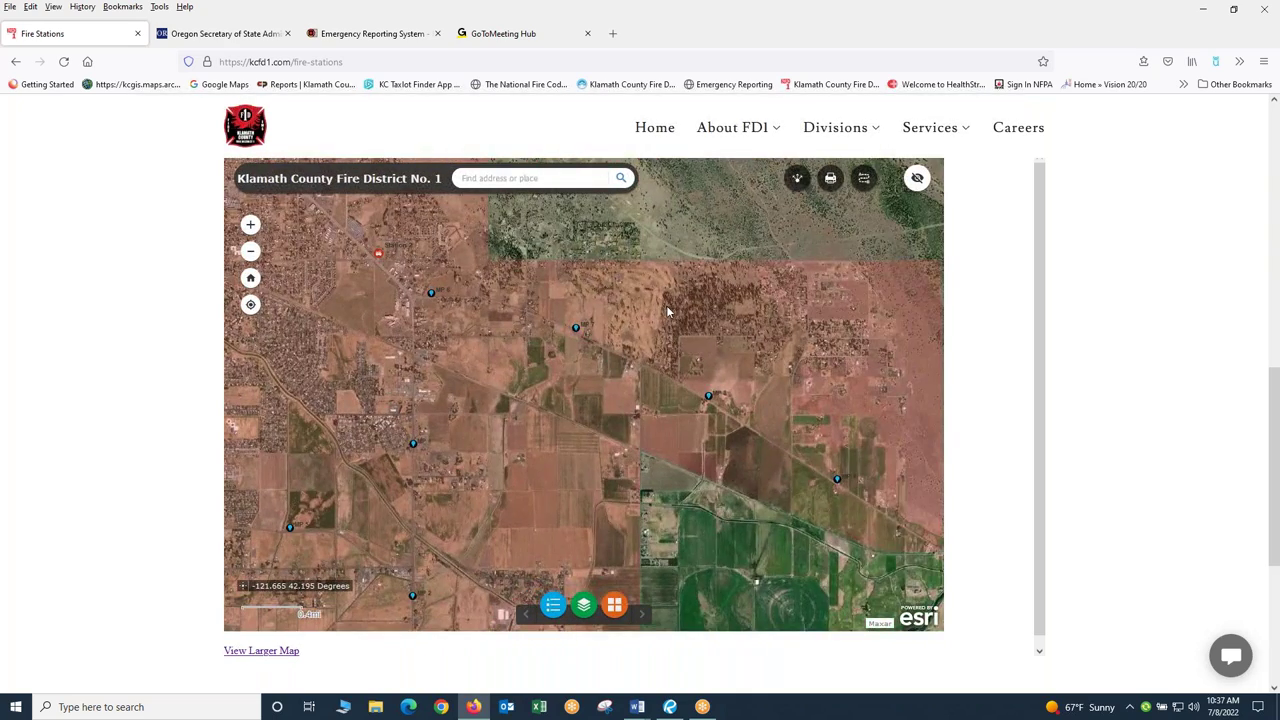
{"action": "left_click_drag", "start_coordinate": [670, 313], "coordinate": [570, 365]}
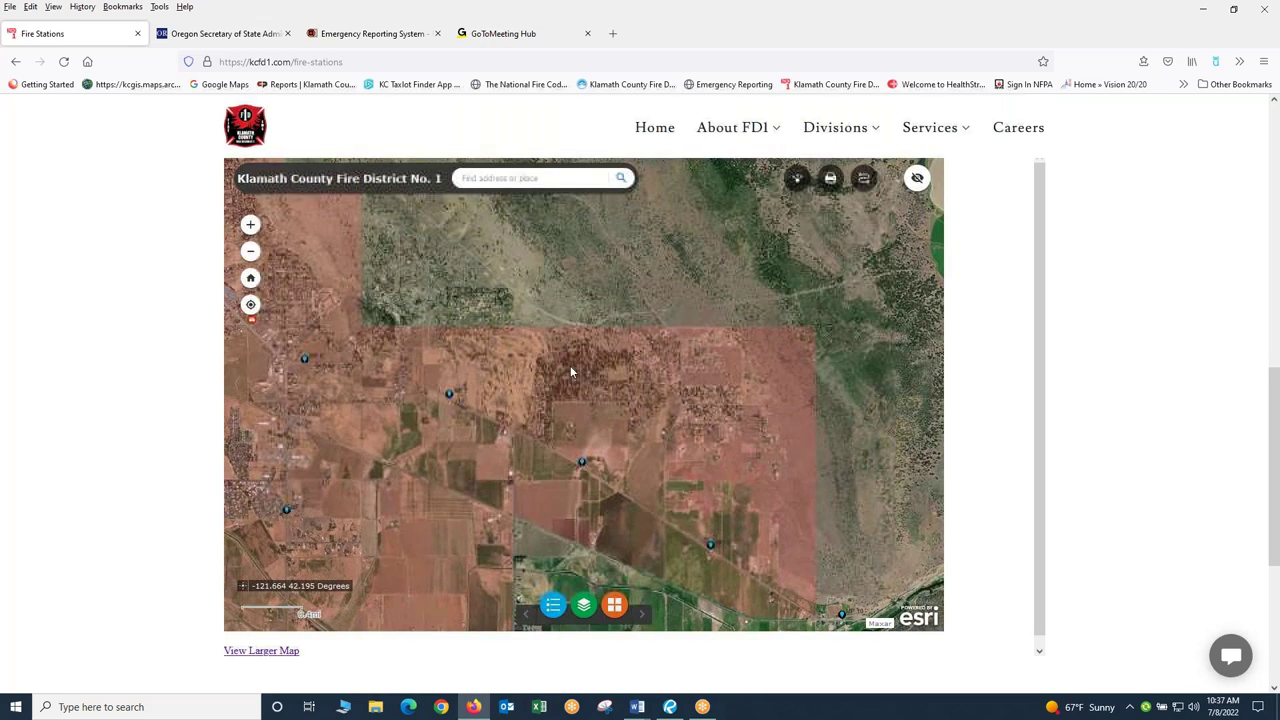
{"action": "scroll", "coordinate": [619, 366], "scroll_direction": "up", "scroll_amount": 1}
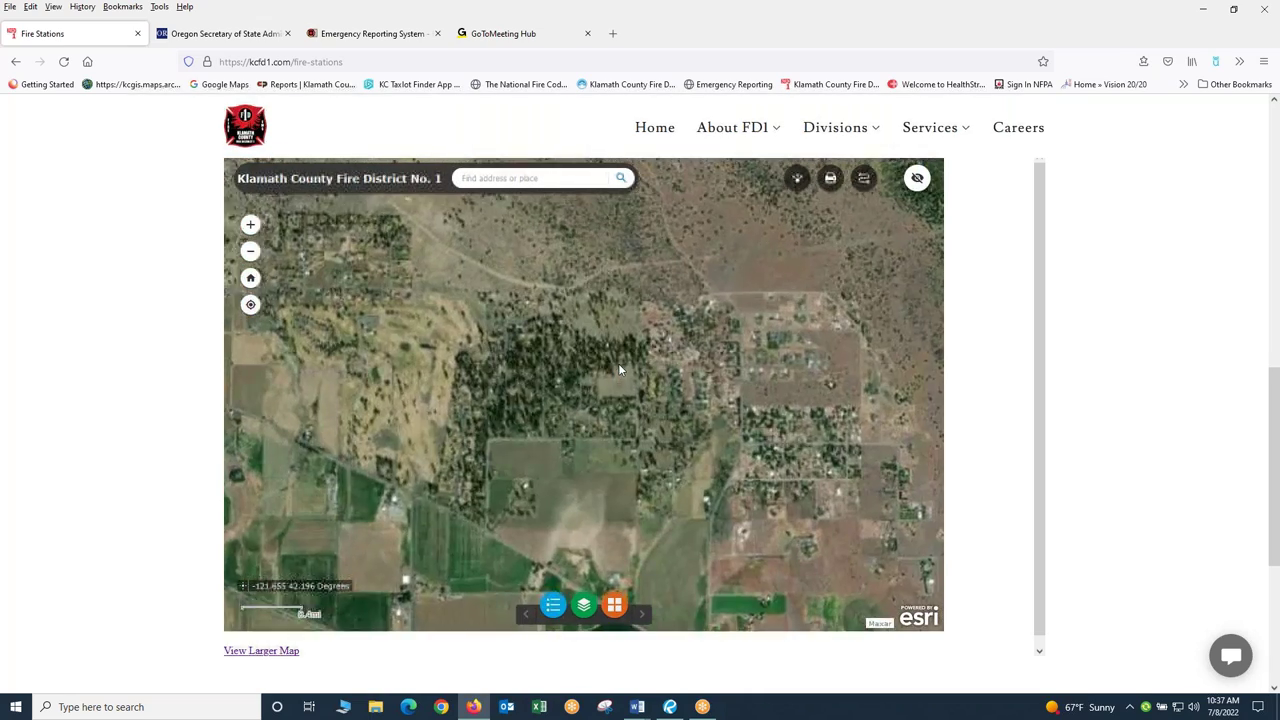
{"action": "left_click_drag", "start_coordinate": [709, 396], "coordinate": [614, 331]}
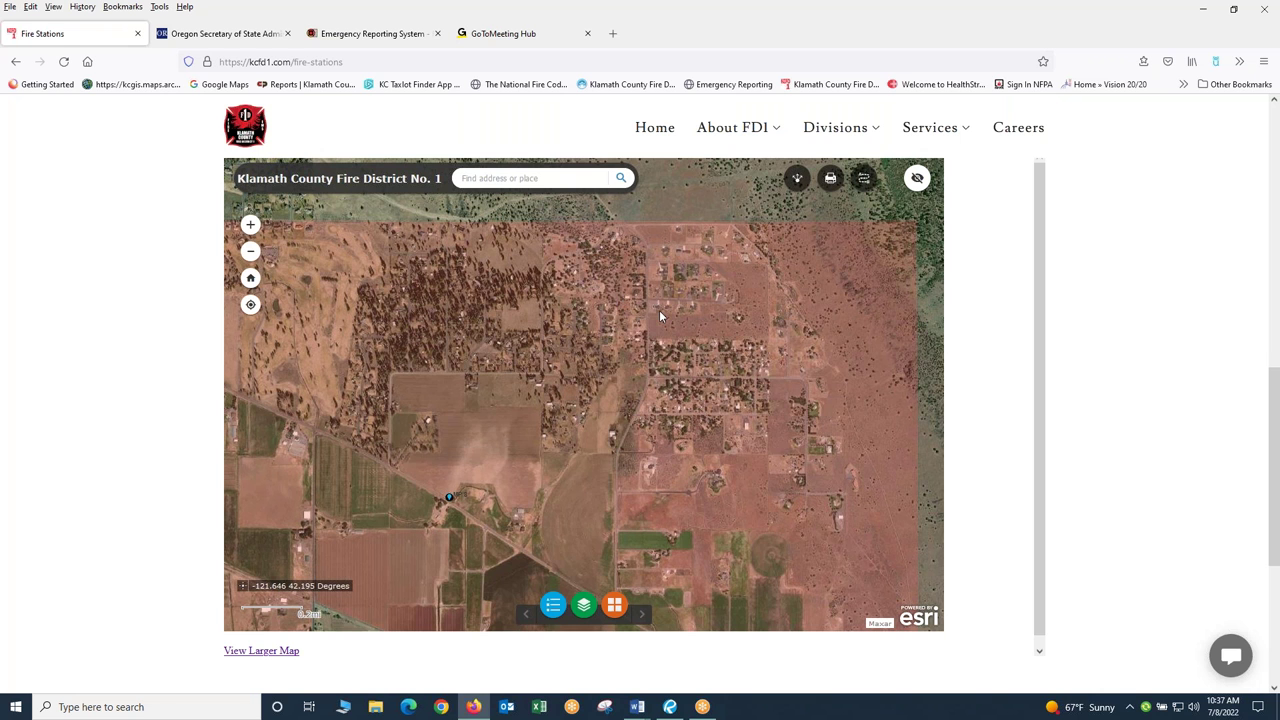
{"action": "scroll", "coordinate": [659, 310], "scroll_direction": "down", "scroll_amount": 3}
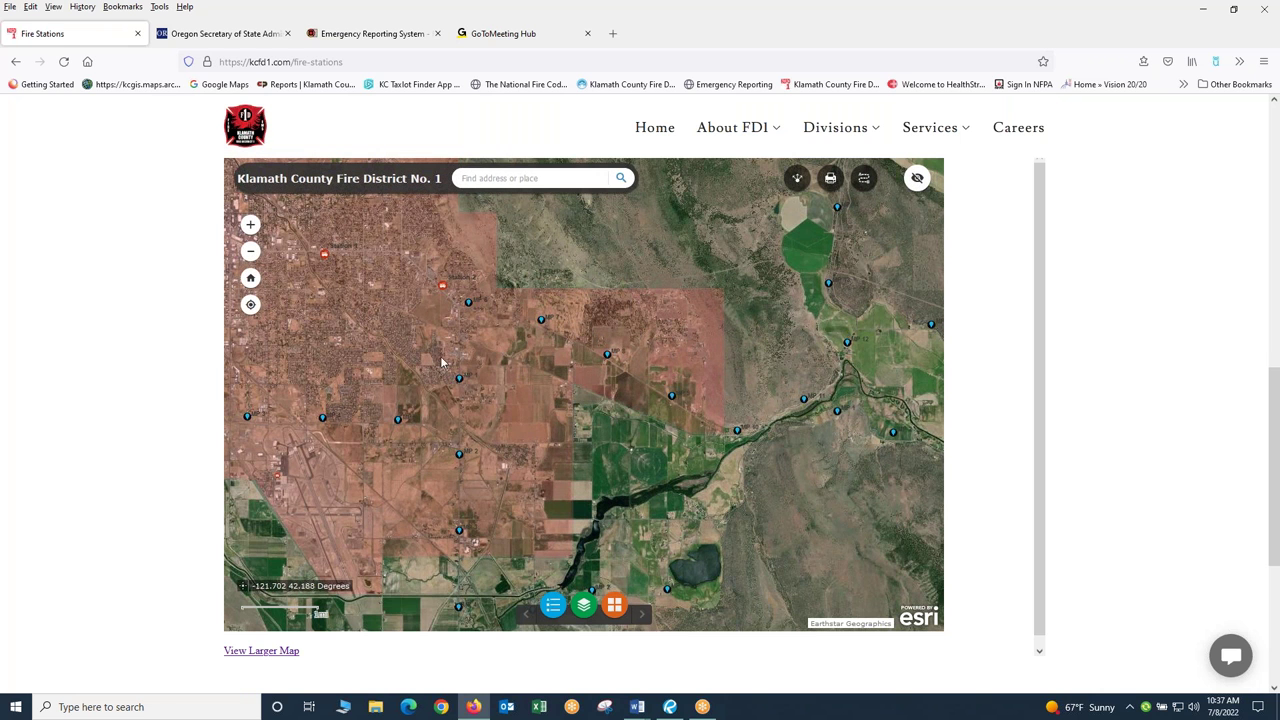
Step: Pan the satellite map to the airport runways and along the river
{"action": "scroll", "coordinate": [443, 362], "scroll_direction": "up", "scroll_amount": 2}
{"action": "left_click_drag", "start_coordinate": [443, 362], "coordinate": [753, 381]}
{"action": "left_click_drag", "start_coordinate": [438, 405], "coordinate": [521, 411]}
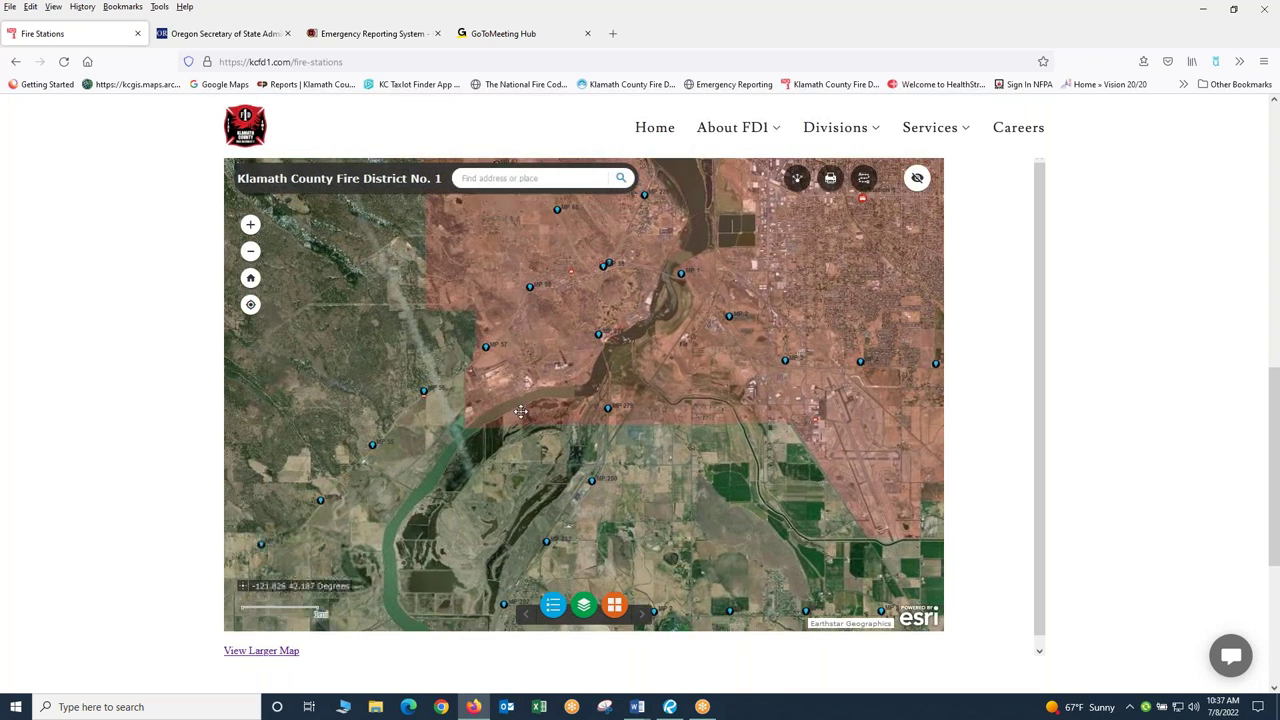
{"action": "scroll", "coordinate": [521, 411], "scroll_direction": "down", "scroll_amount": 2}
{"action": "scroll", "coordinate": [600, 532], "scroll_direction": "up", "scroll_amount": 2}
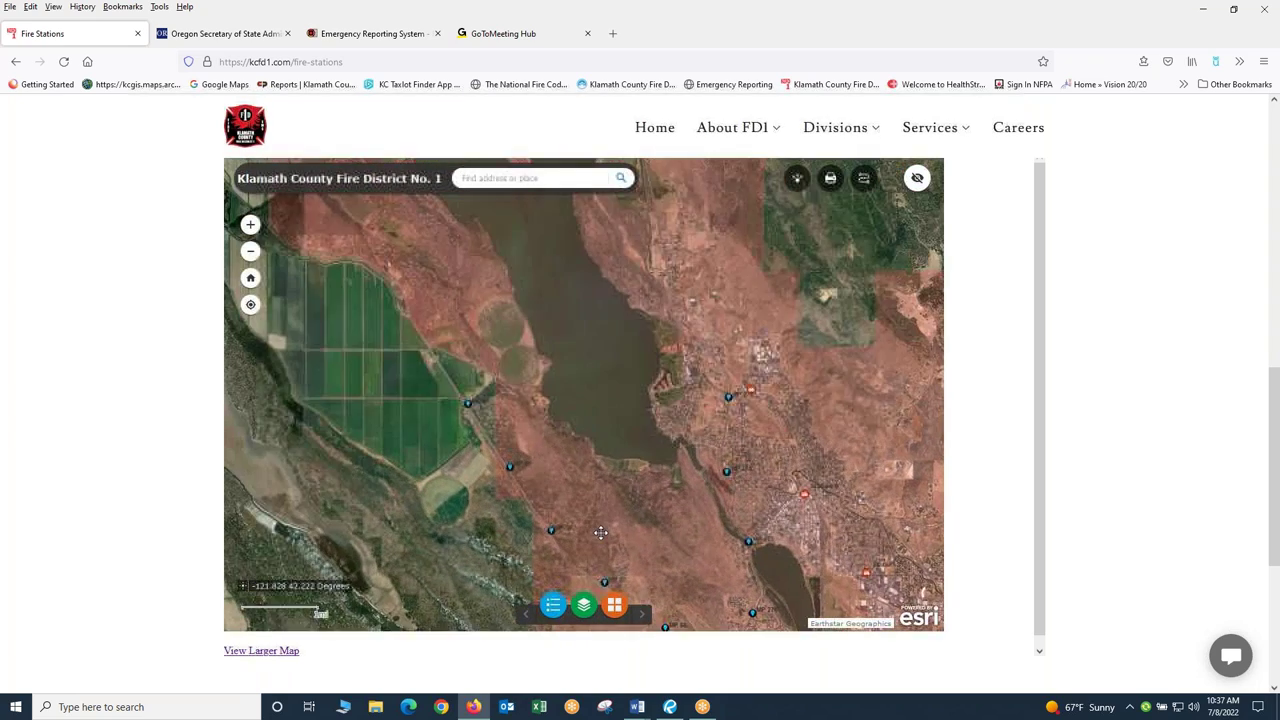
{"action": "scroll", "coordinate": [462, 280], "scroll_direction": "up", "scroll_amount": 2}
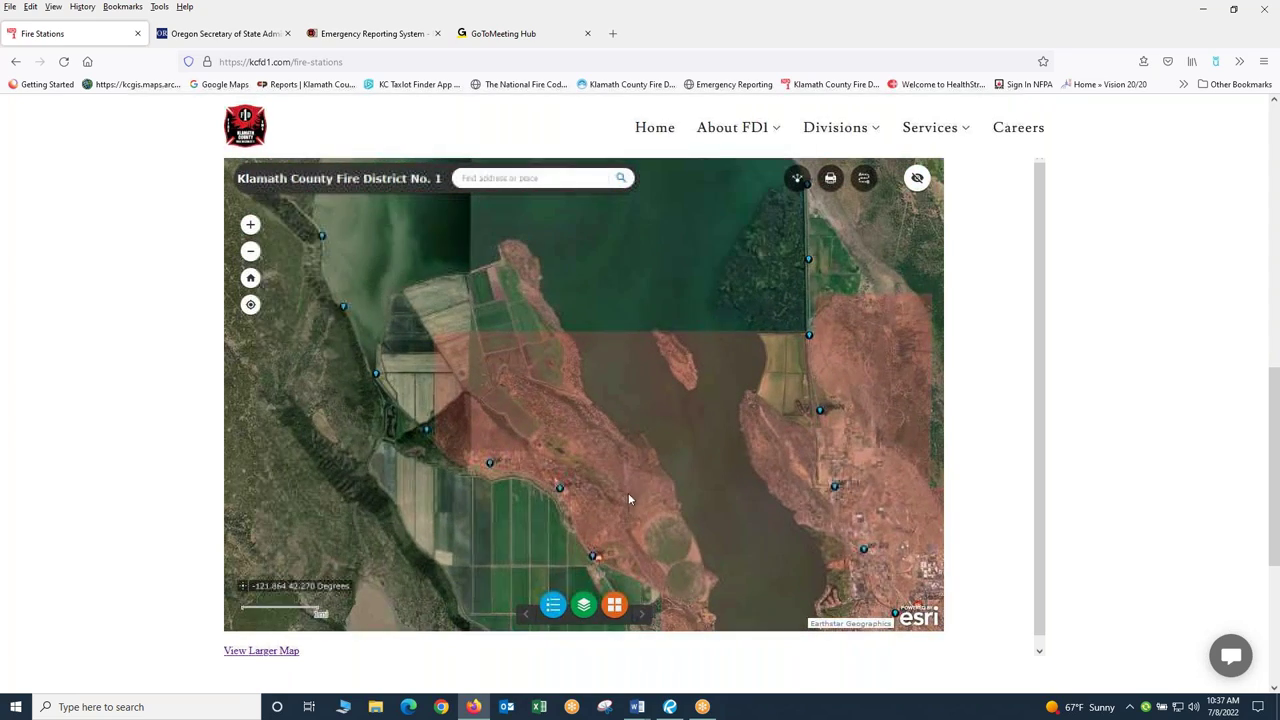
Step: Move over Klamath Lake, then zoom out to frame the whole red-shaded district
{"action": "left_click_drag", "start_coordinate": [575, 408], "coordinate": [513, 289]}
{"action": "scroll", "coordinate": [547, 357], "scroll_direction": "up", "scroll_amount": 3}
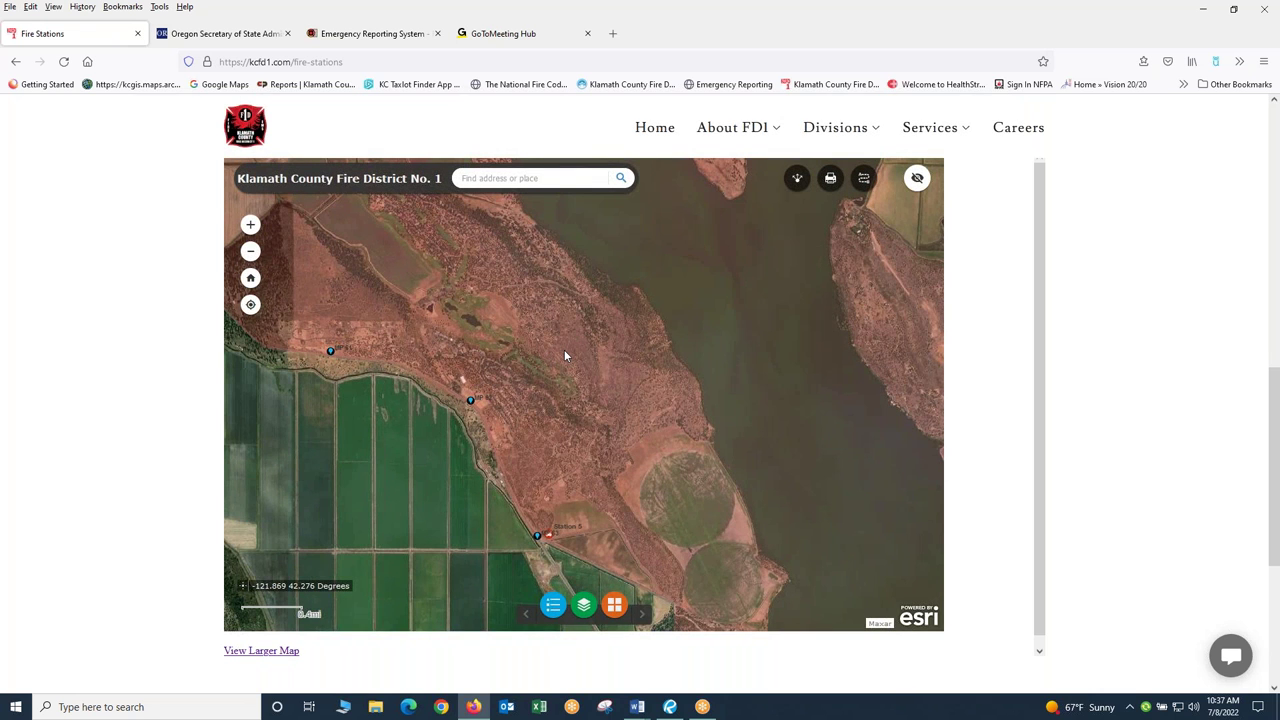
{"action": "scroll", "coordinate": [564, 349], "scroll_direction": "down", "scroll_amount": 3}
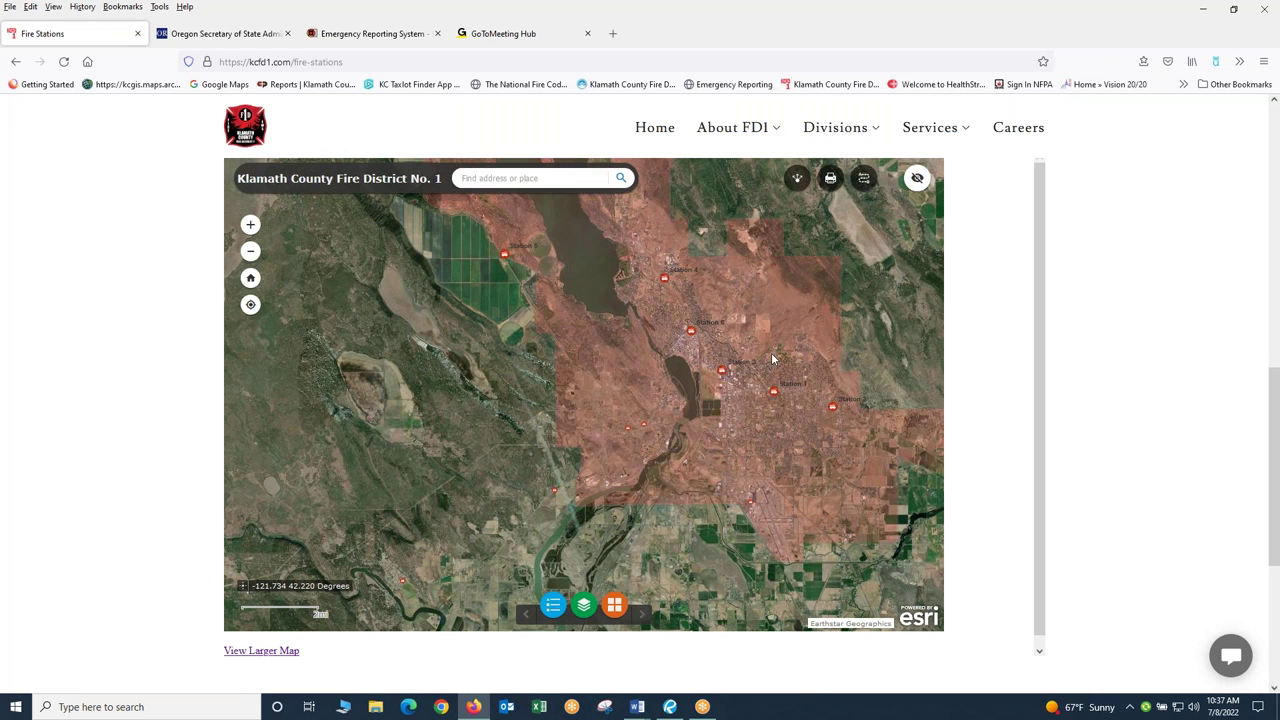
{"action": "left_click_drag", "start_coordinate": [766, 372], "coordinate": [644, 413]}
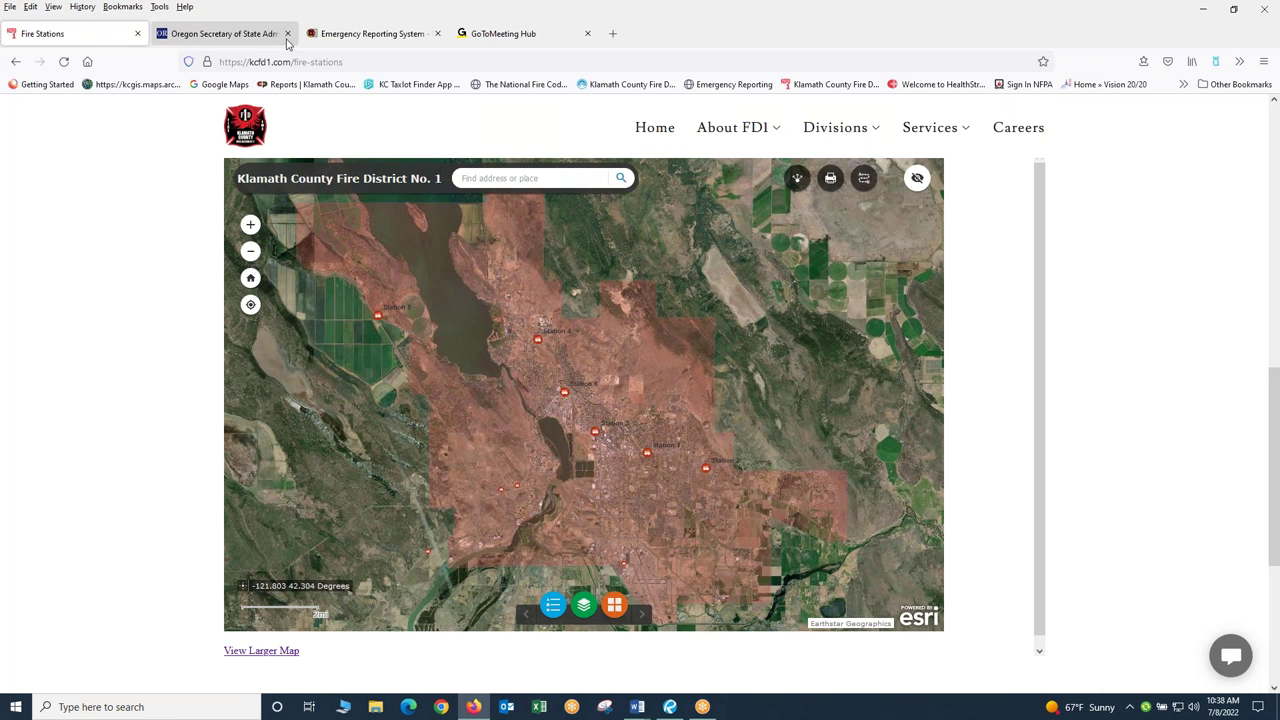
Step: Bring the 'Prev 13- Outdoor burning' SOG forward in Word and scroll to its procedure pages 3–4
{"action": "left_click", "coordinate": [638, 707]}
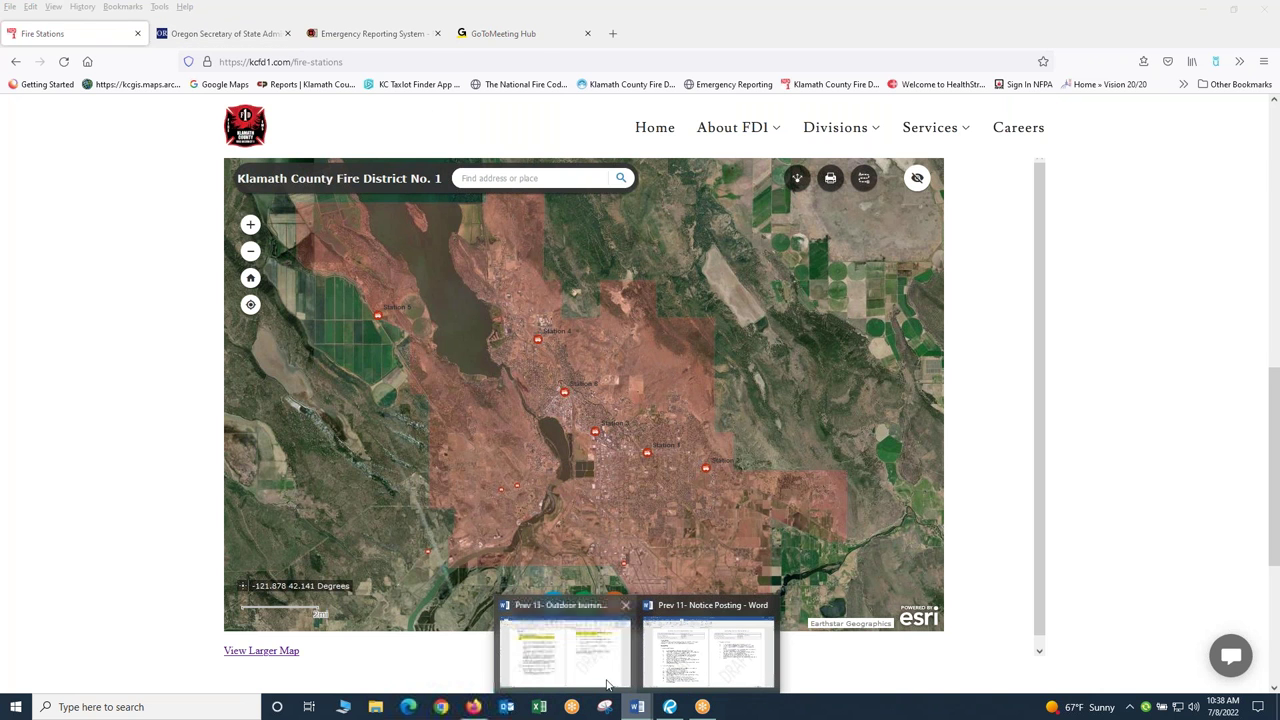
{"action": "left_click", "coordinate": [604, 677]}
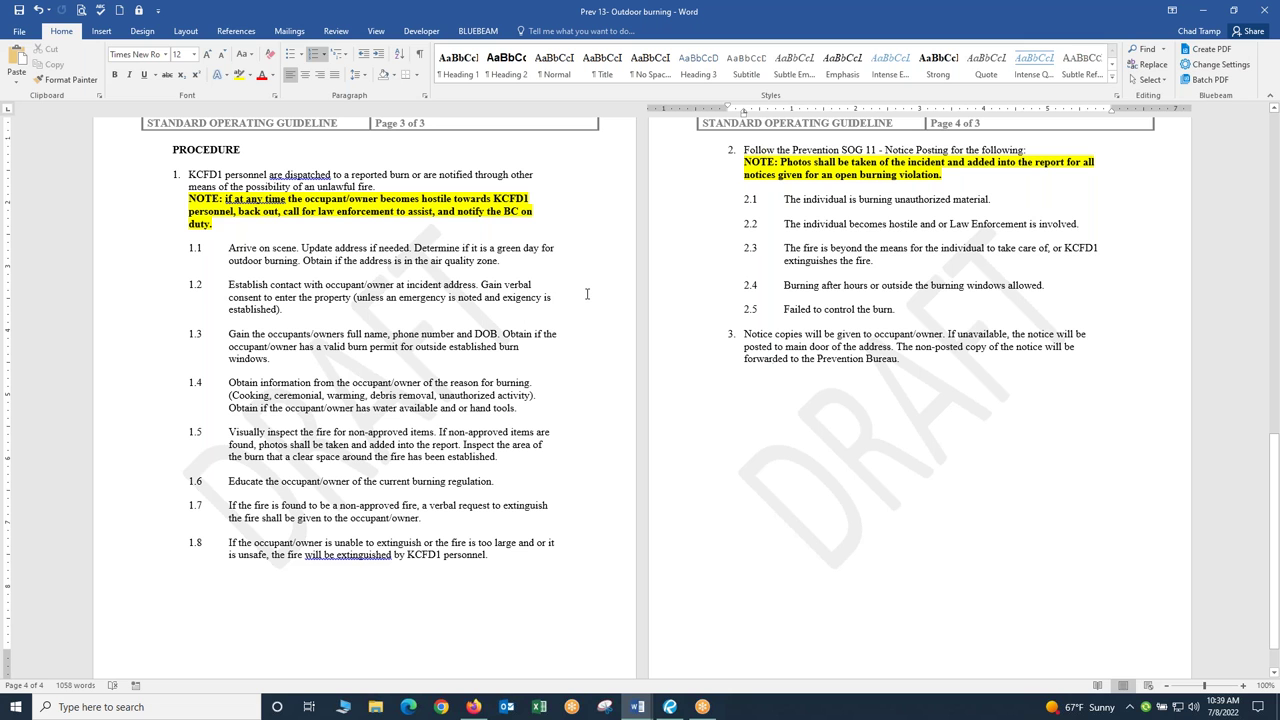
{"action": "scroll", "coordinate": [587, 296], "scroll_direction": "down", "scroll_amount": 1}
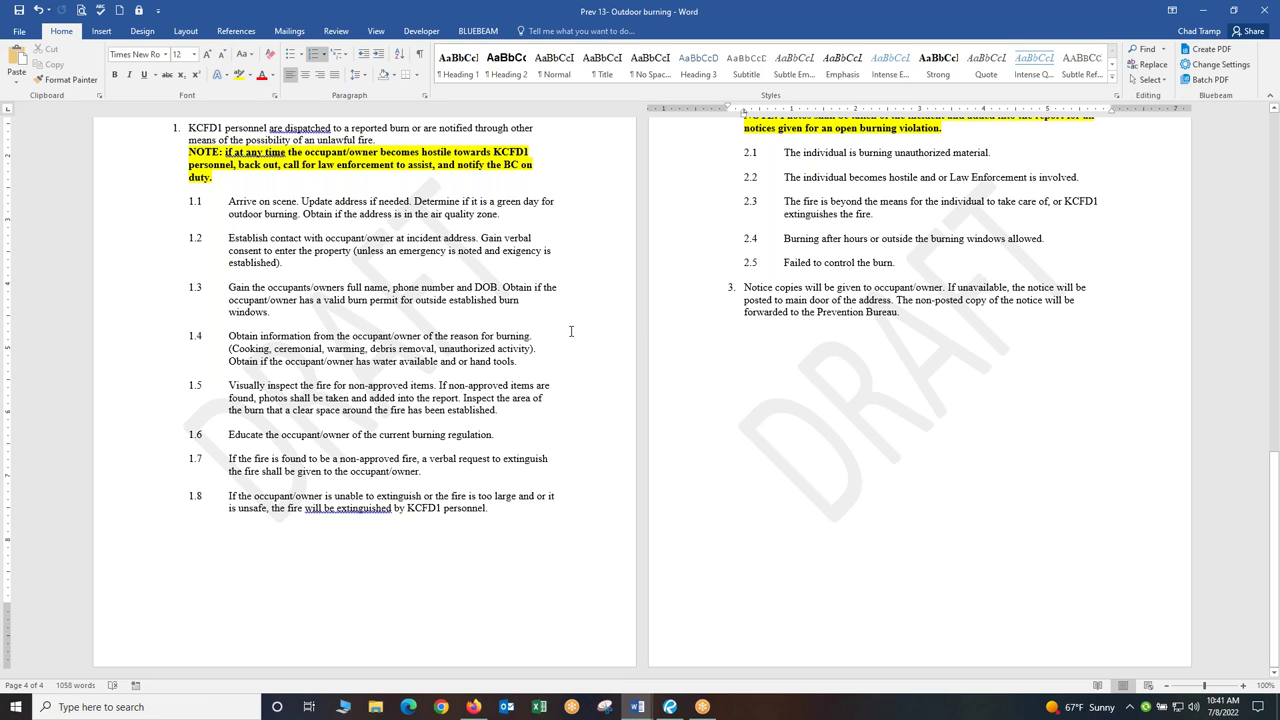
{"action": "scroll", "coordinate": [640, 310], "scroll_direction": "up", "scroll_amount": 3}
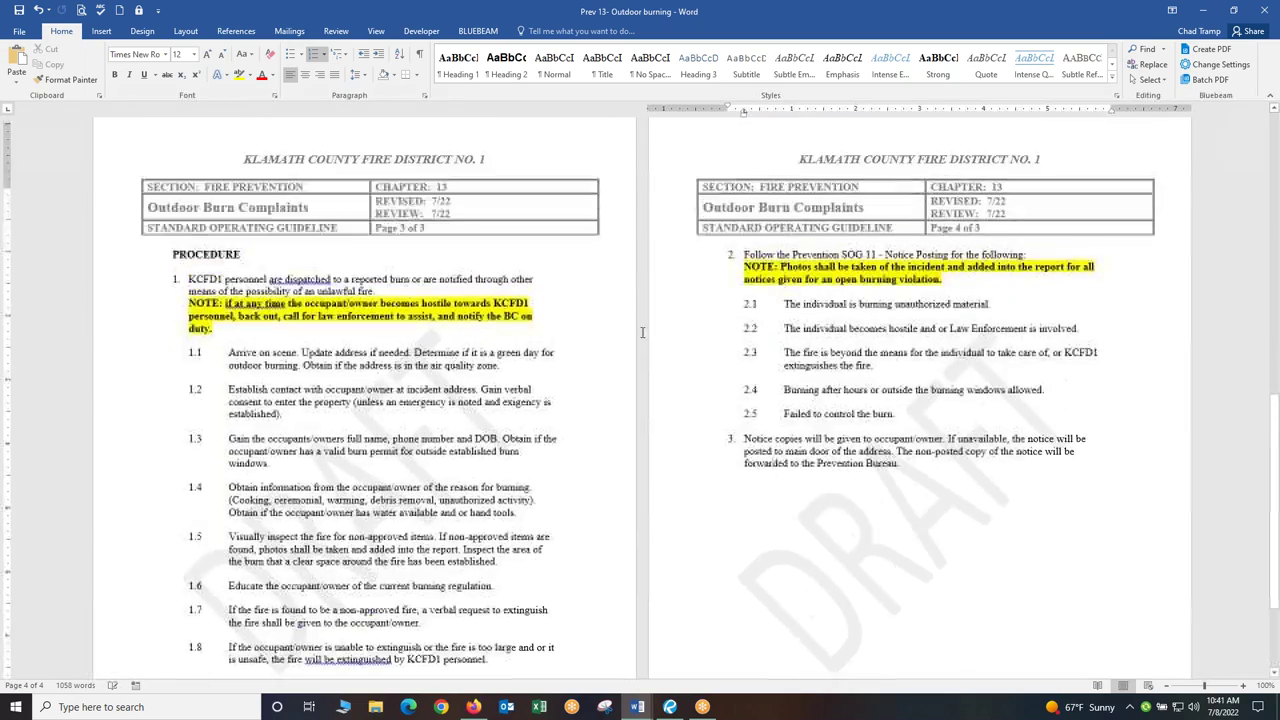
{"action": "scroll", "coordinate": [643, 332], "scroll_direction": "up", "scroll_amount": 10}
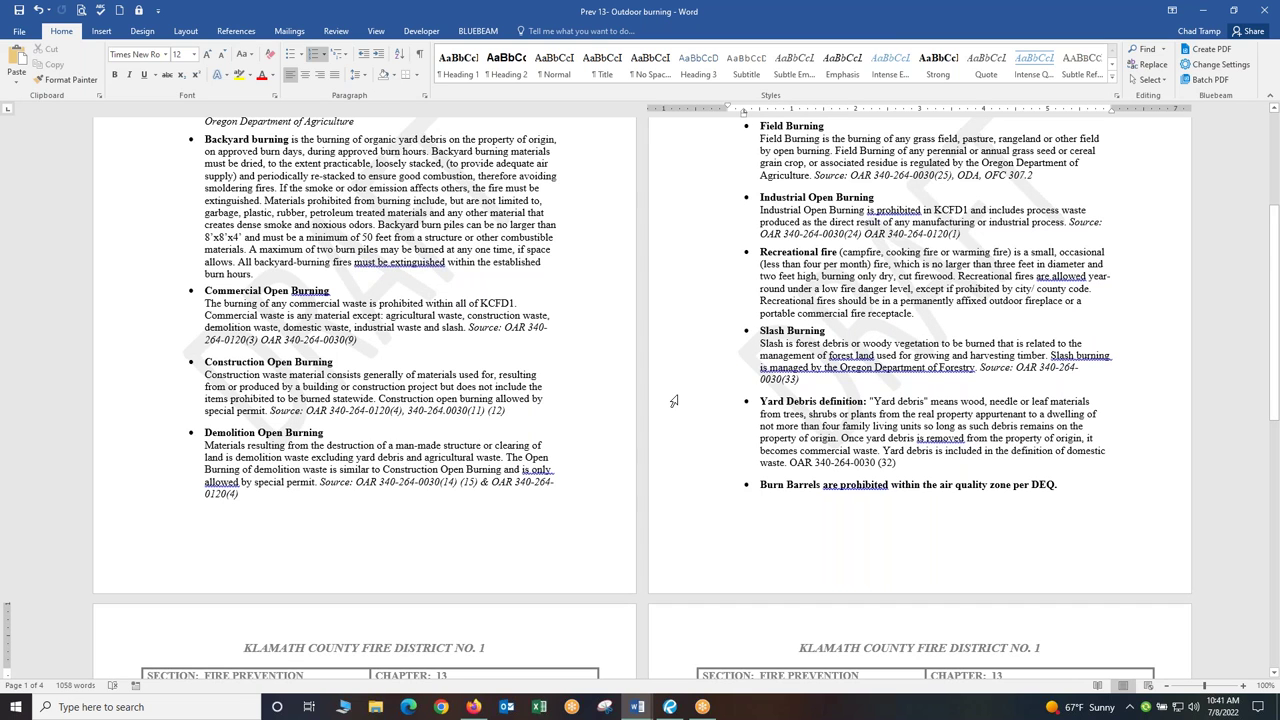
{"action": "scroll", "coordinate": [697, 430], "scroll_direction": "down", "scroll_amount": 13}
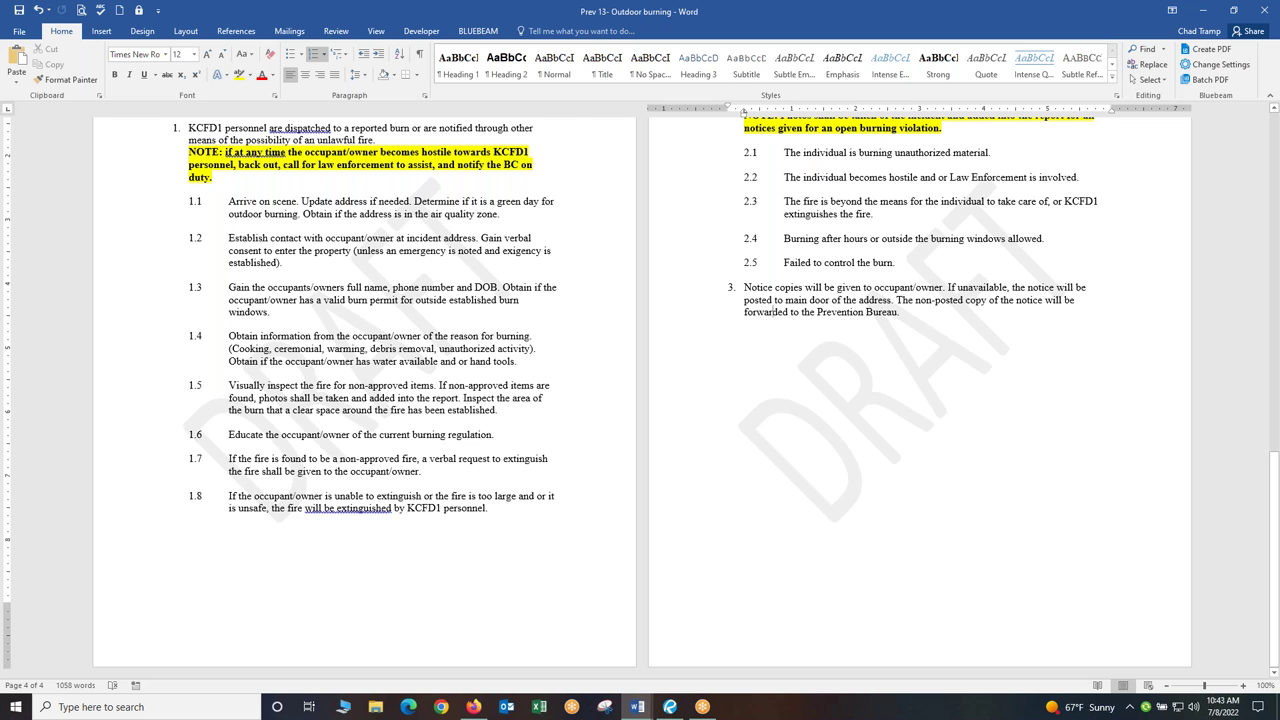
{"action": "left_click", "coordinate": [473, 706]}
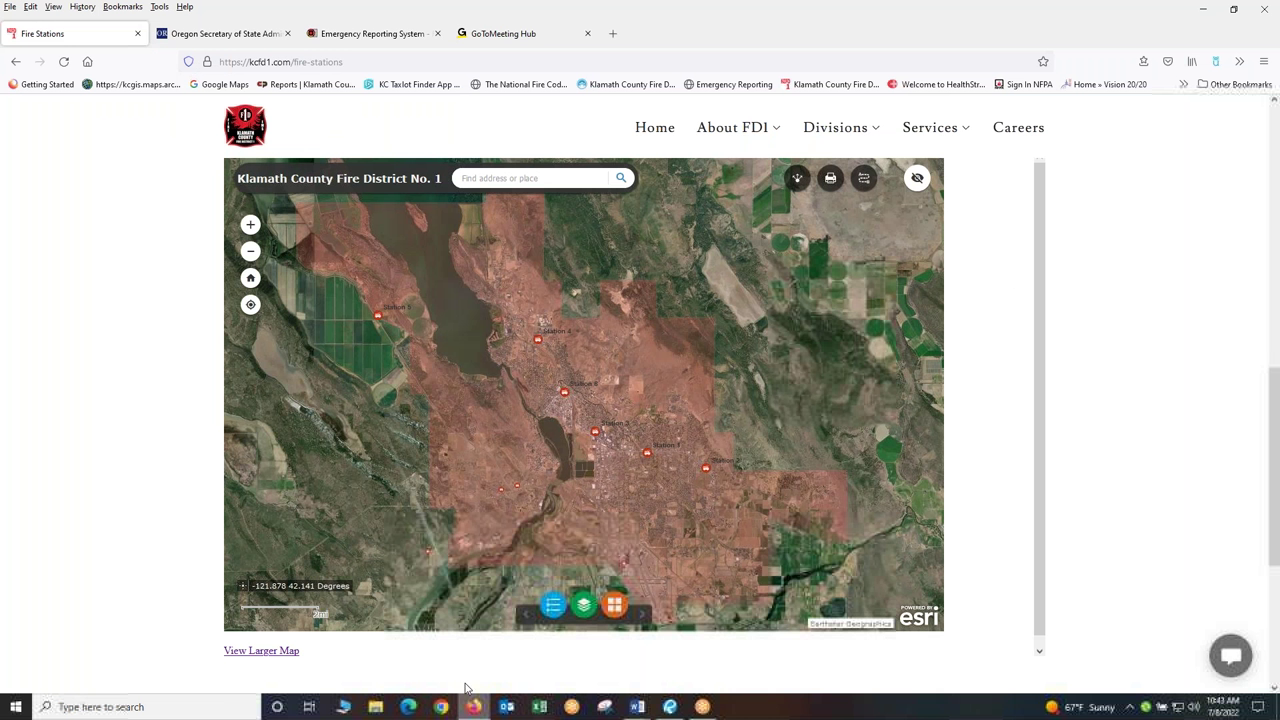
{"action": "left_click", "coordinate": [348, 38]}
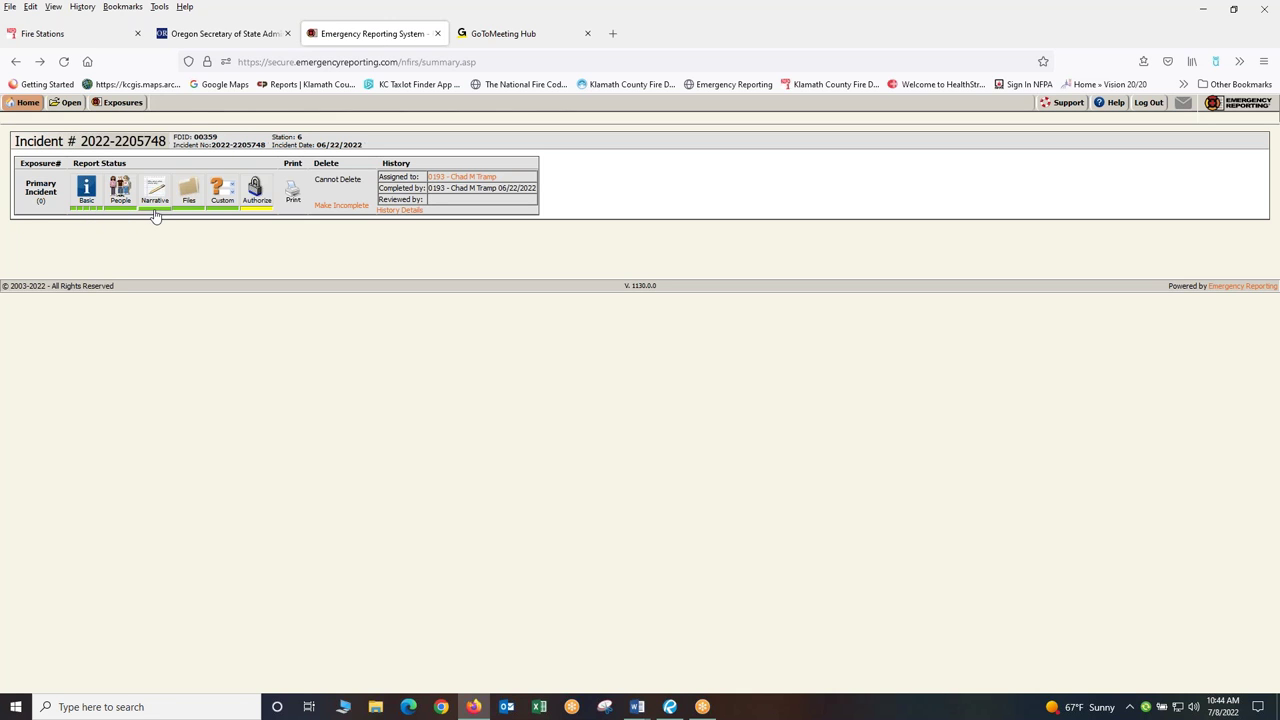
{"action": "left_click", "coordinate": [121, 208]}
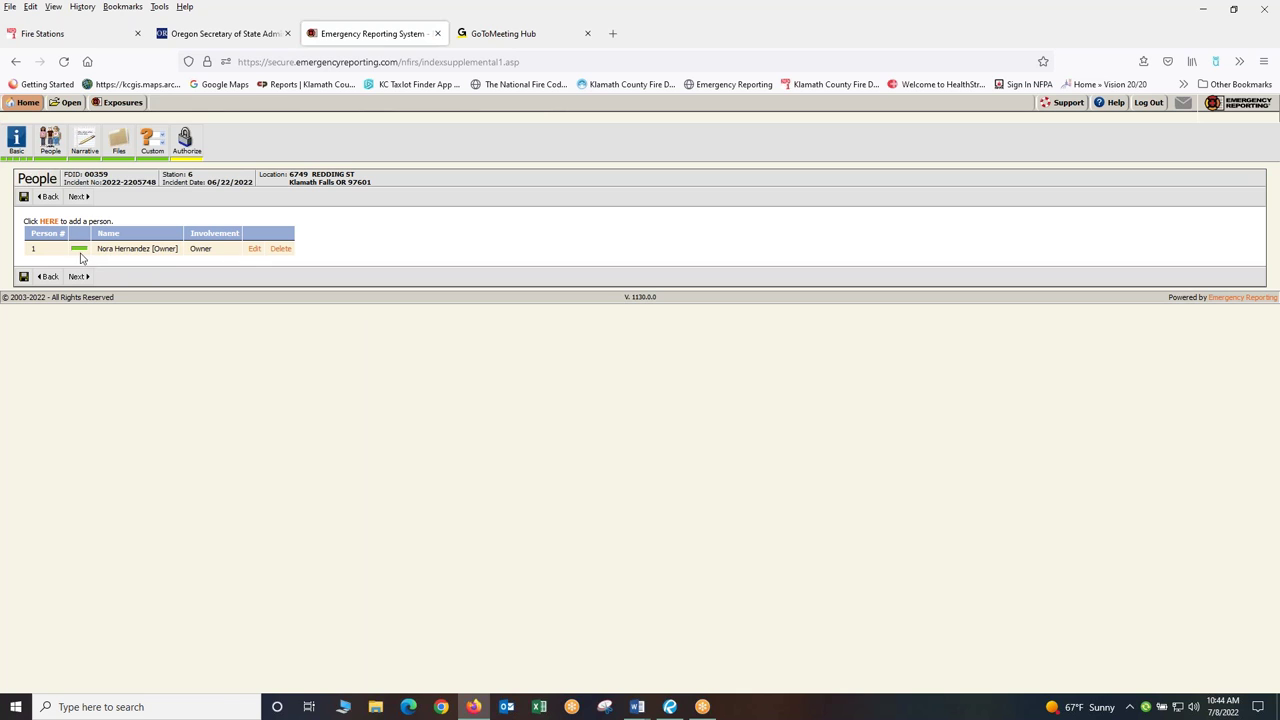
Step: Read the incident narrative, then open the Files page with the eight burn photos
{"action": "left_click", "coordinate": [84, 156]}
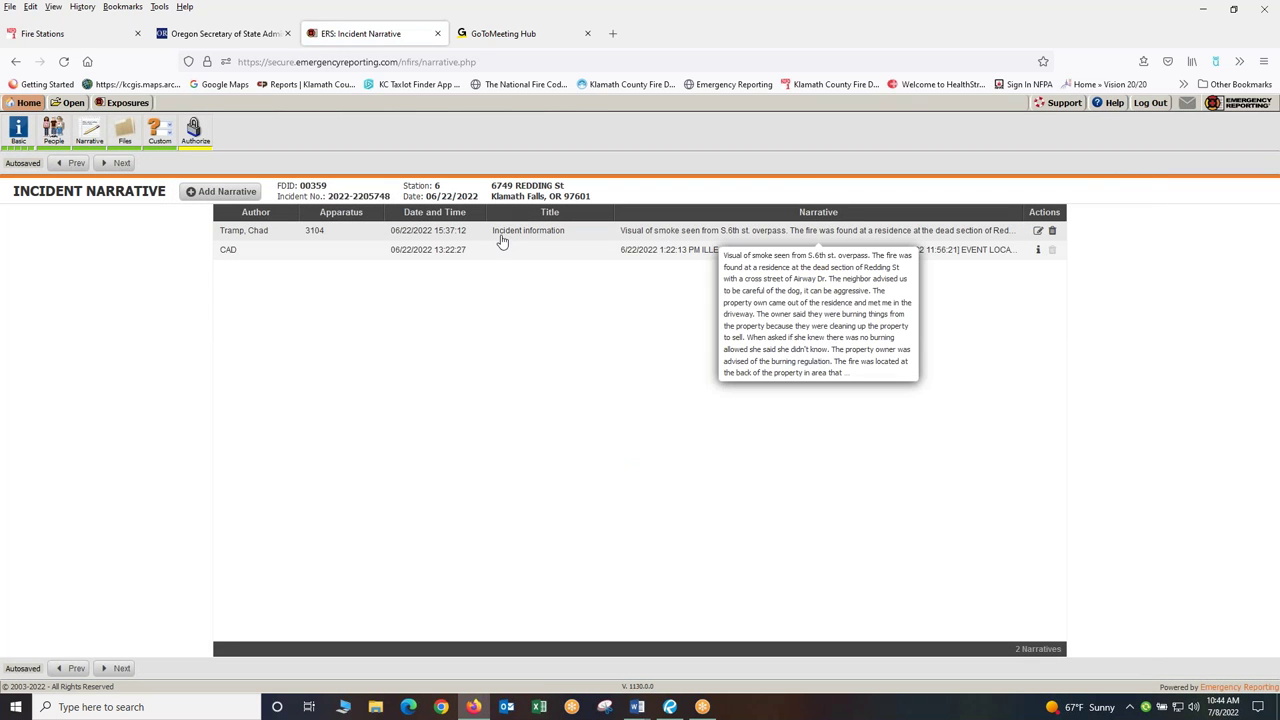
{"action": "left_click", "coordinate": [126, 132]}
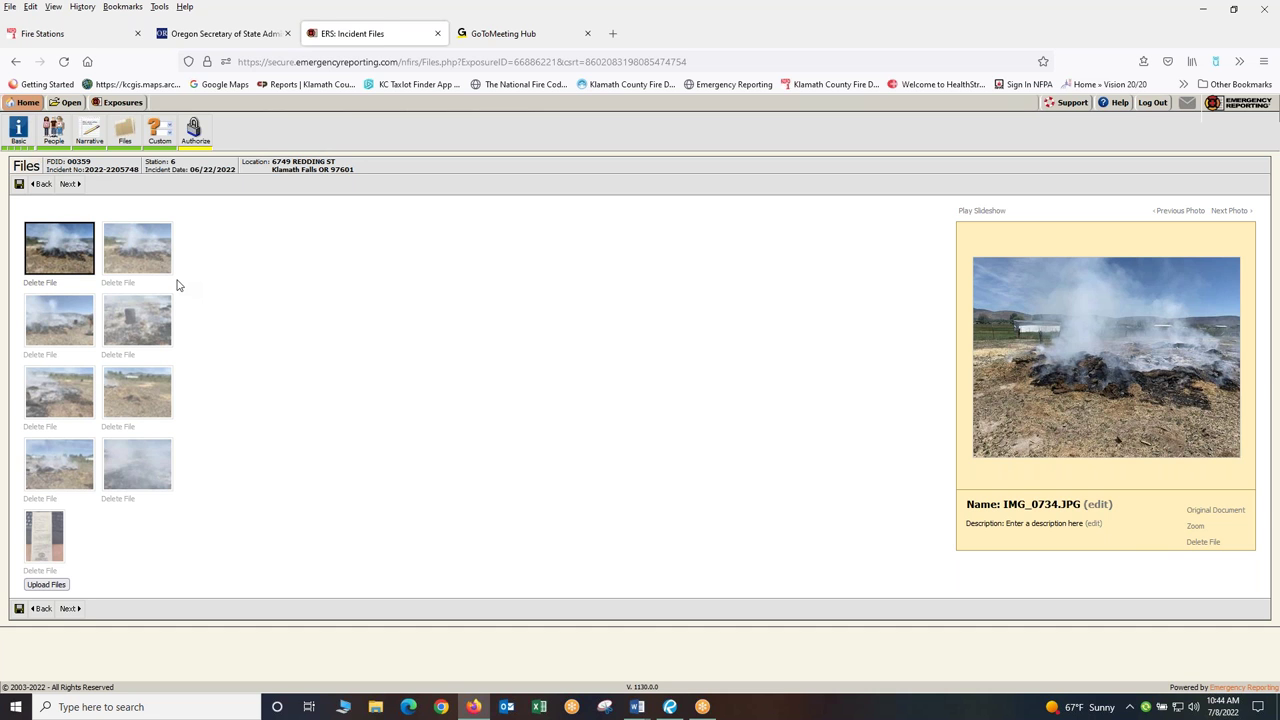
Step: Step through the scene photos, including burn barrel IMG_0736.JPG, up to smoky IMG_0740.JPG
{"action": "left_click", "coordinate": [140, 255]}
{"action": "left_click", "coordinate": [60, 335]}
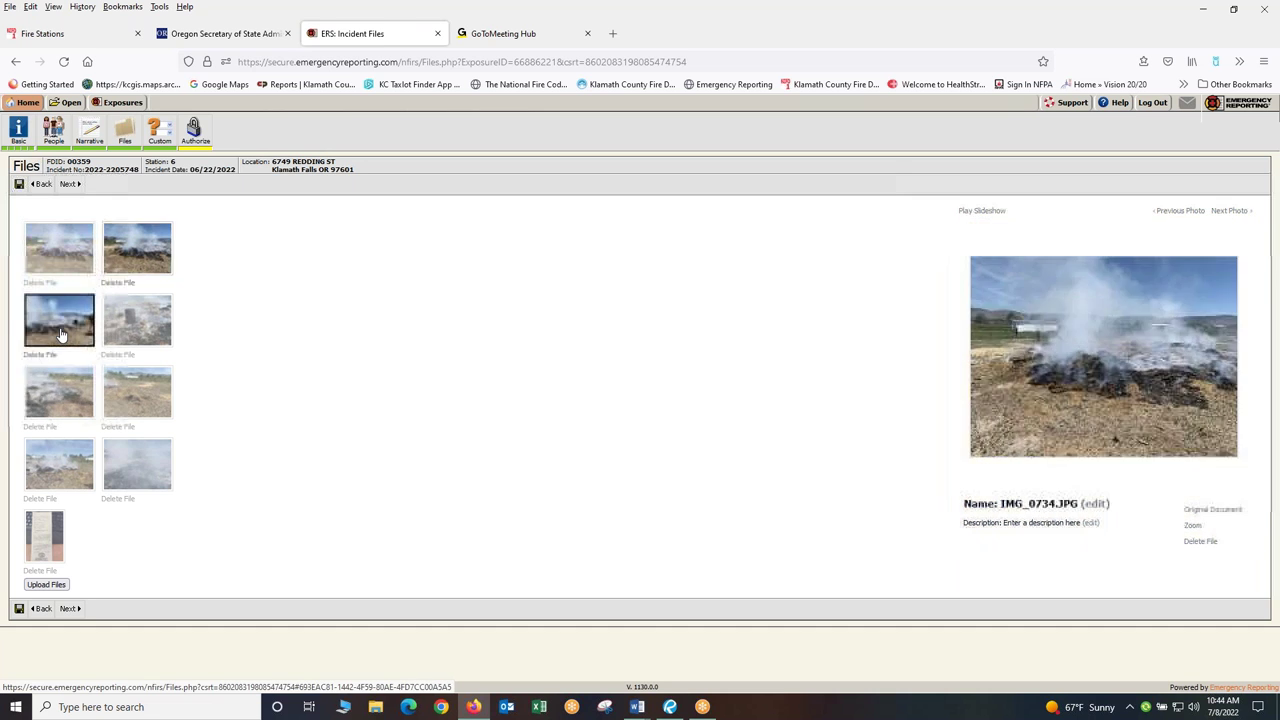
{"action": "left_click", "coordinate": [137, 320]}
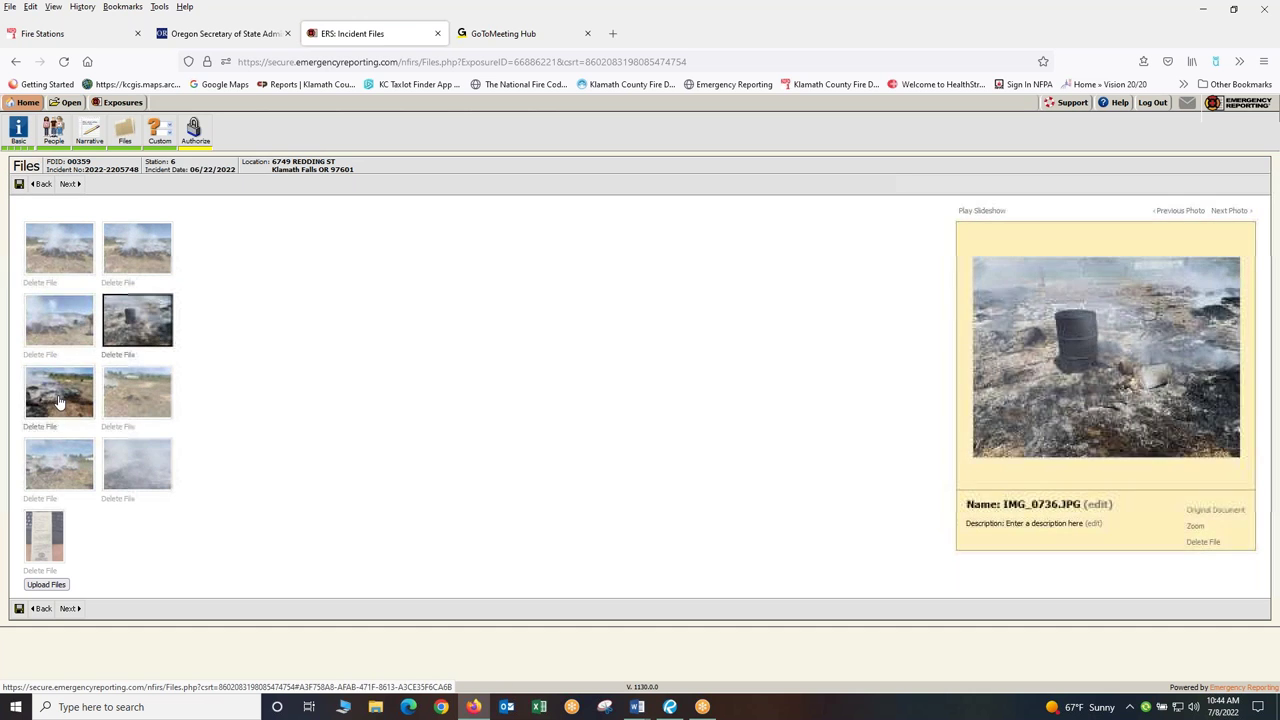
{"action": "left_click", "coordinate": [59, 400]}
{"action": "left_click", "coordinate": [137, 393]}
{"action": "left_click", "coordinate": [80, 465]}
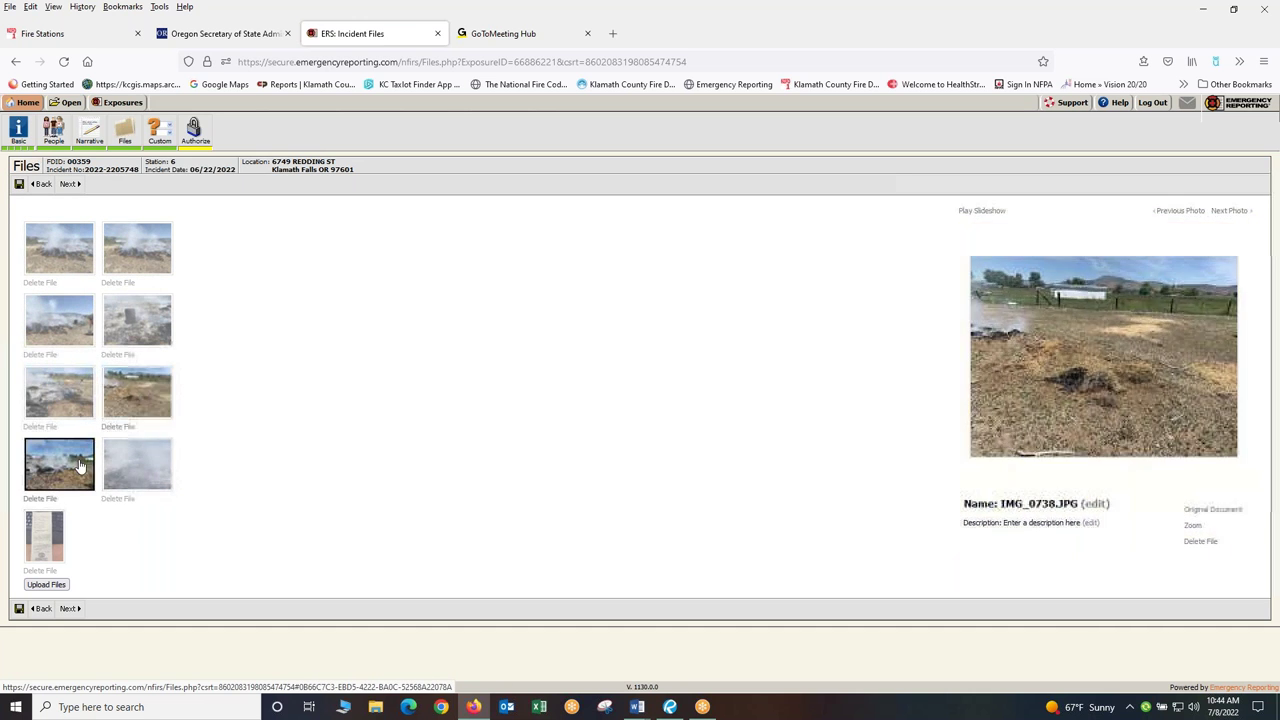
{"action": "left_click", "coordinate": [145, 468]}
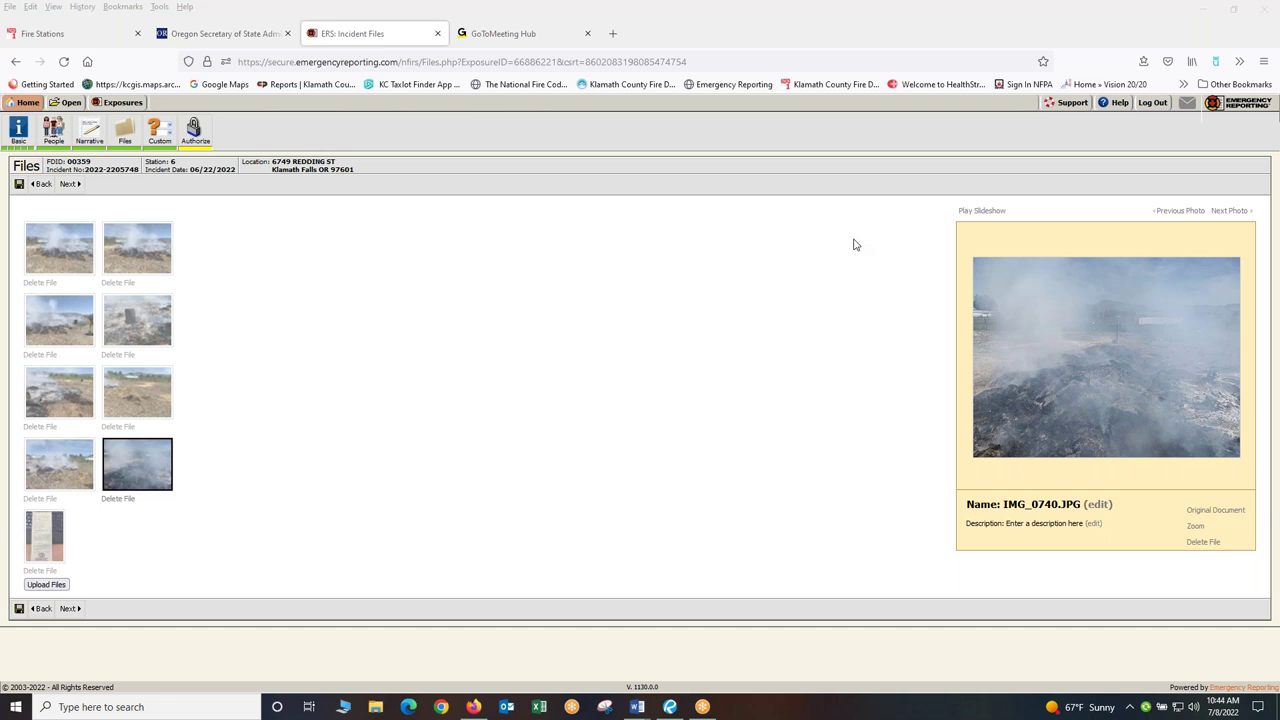
Step: Revisit the burn barrel photo, then page again from IMG_0734.JPG through IMG_0740.JPG
{"action": "left_click", "coordinate": [130, 325]}
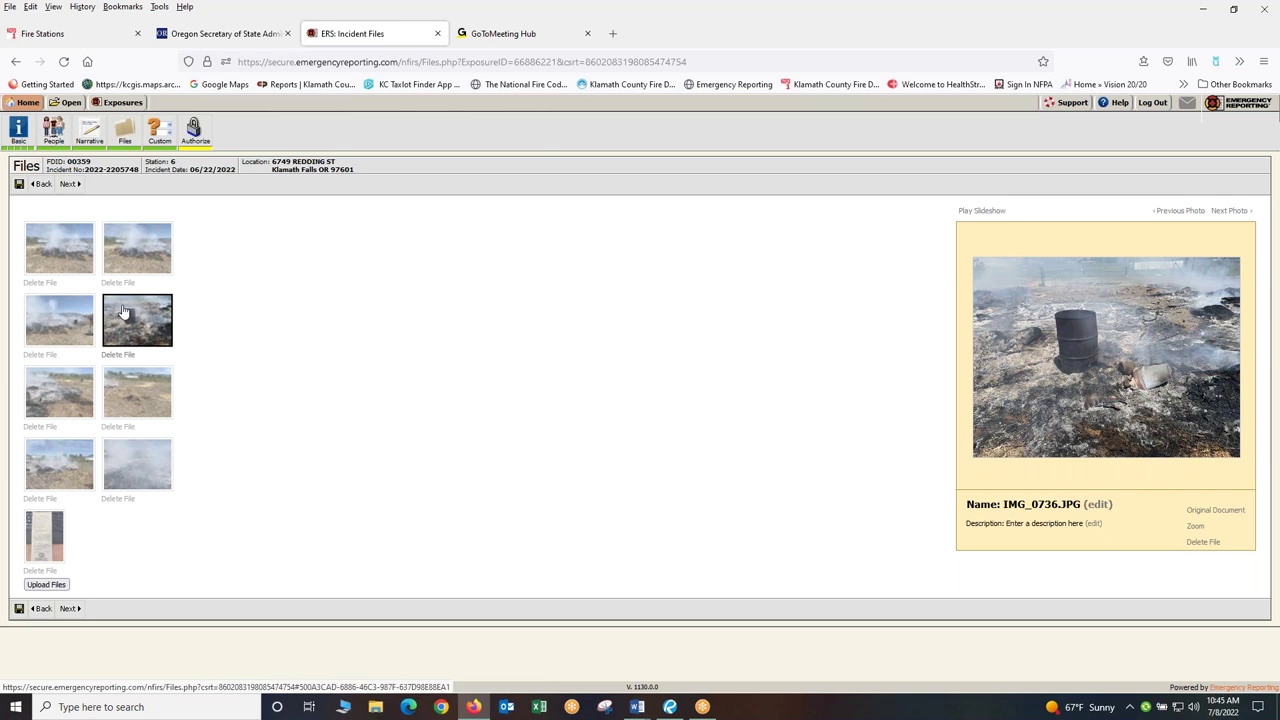
{"action": "left_click", "coordinate": [70, 262]}
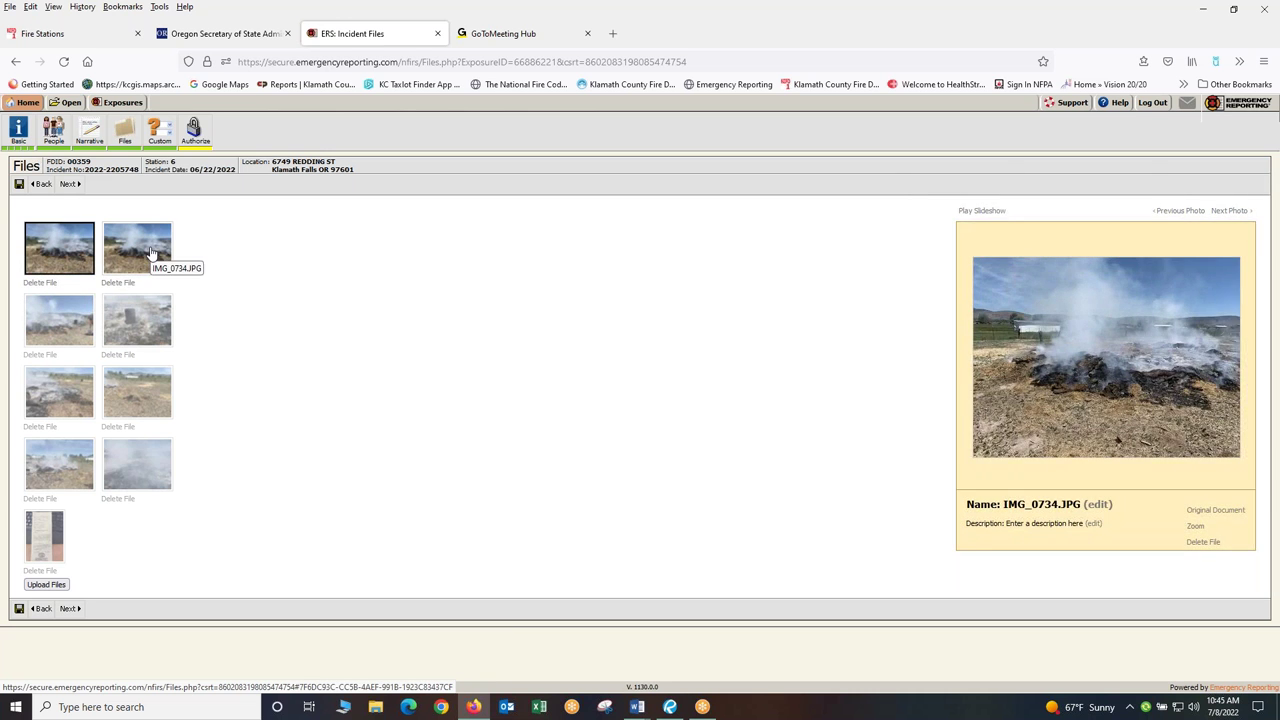
{"action": "left_click", "coordinate": [150, 252]}
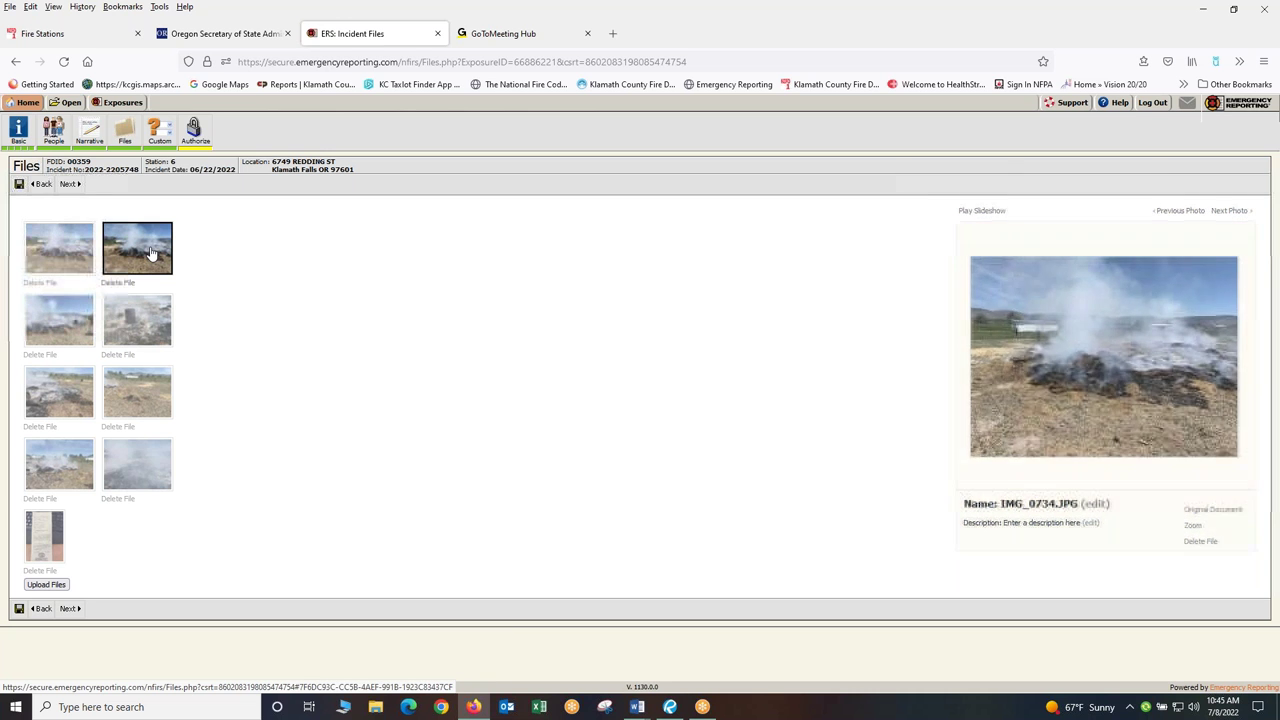
{"action": "left_click", "coordinate": [60, 332]}
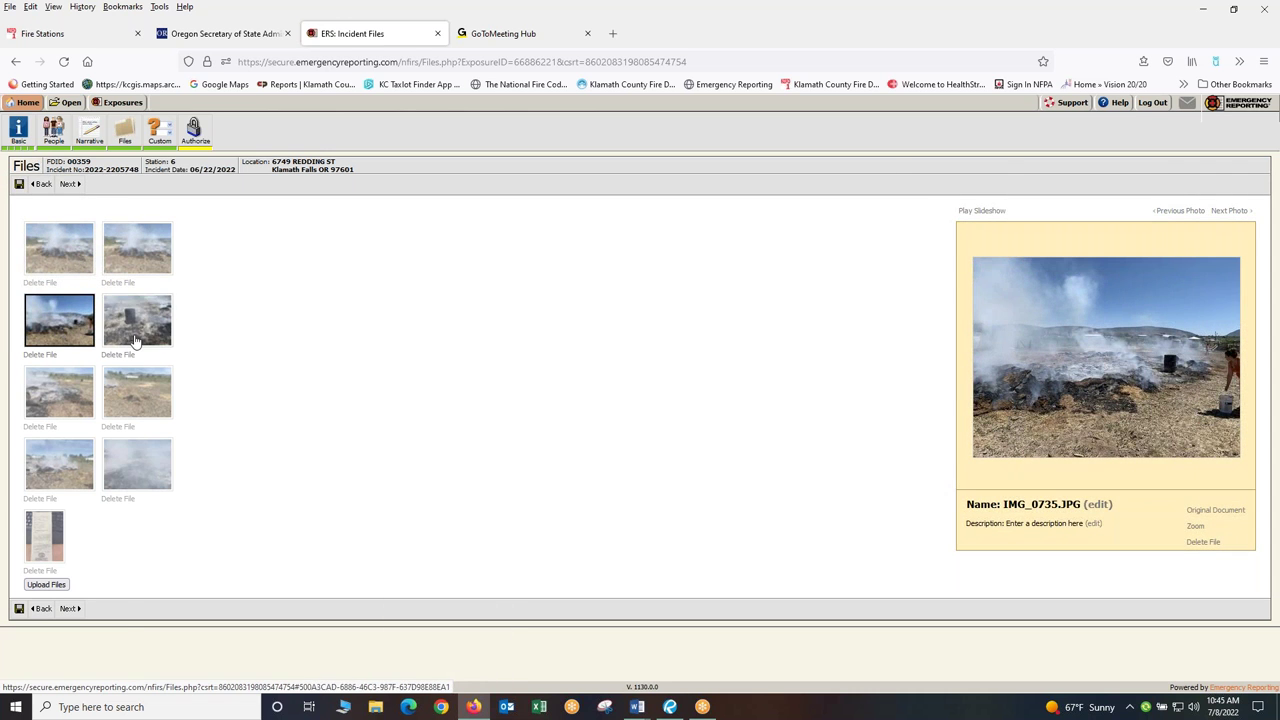
{"action": "left_click", "coordinate": [135, 342]}
{"action": "left_click", "coordinate": [58, 405]}
{"action": "left_click", "coordinate": [75, 458]}
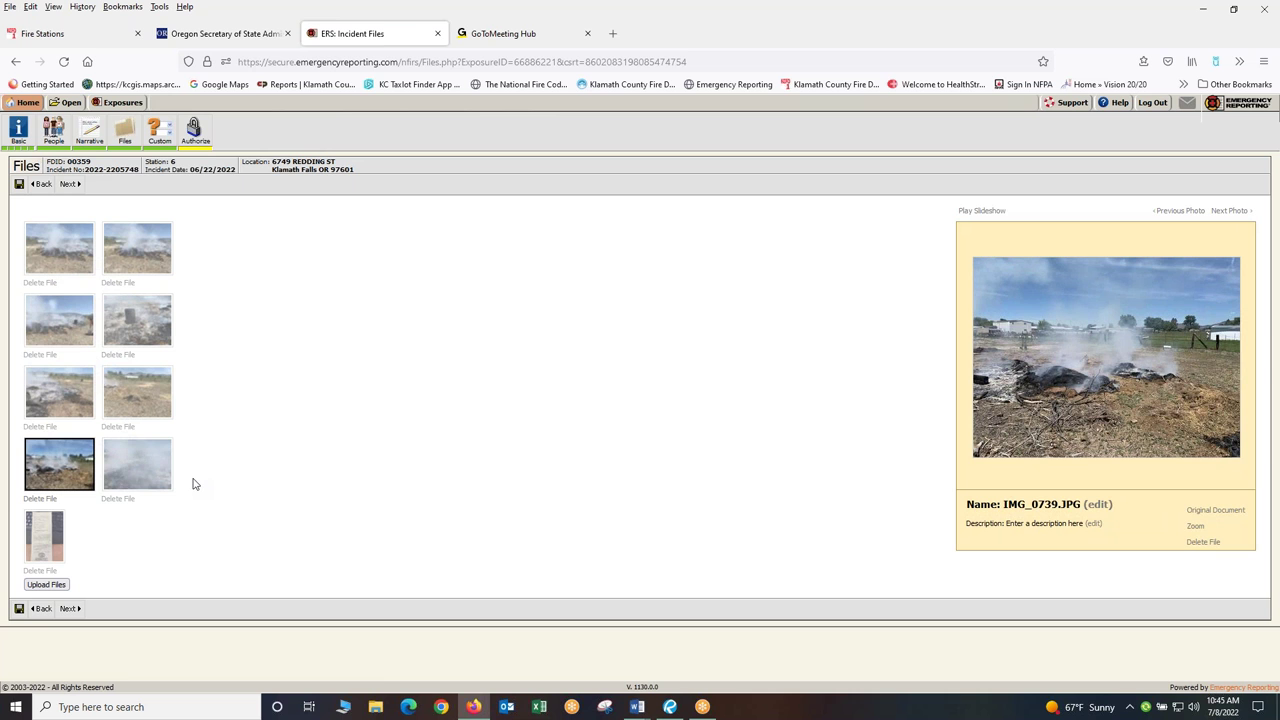
{"action": "left_click", "coordinate": [160, 476]}
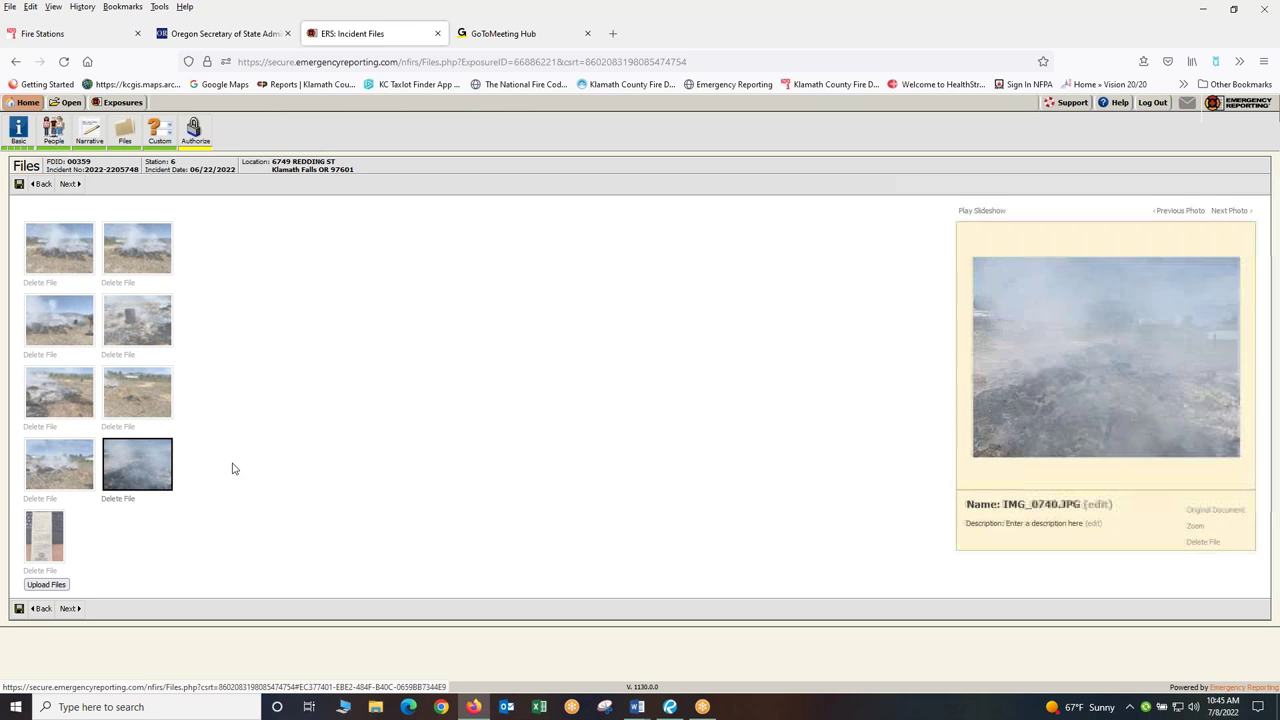
Step: Preview the signed violation notice IMG_0741.JPG, then bring the 'Prev 13- Outdoor burning' SOG back
{"action": "left_click", "coordinate": [48, 540]}
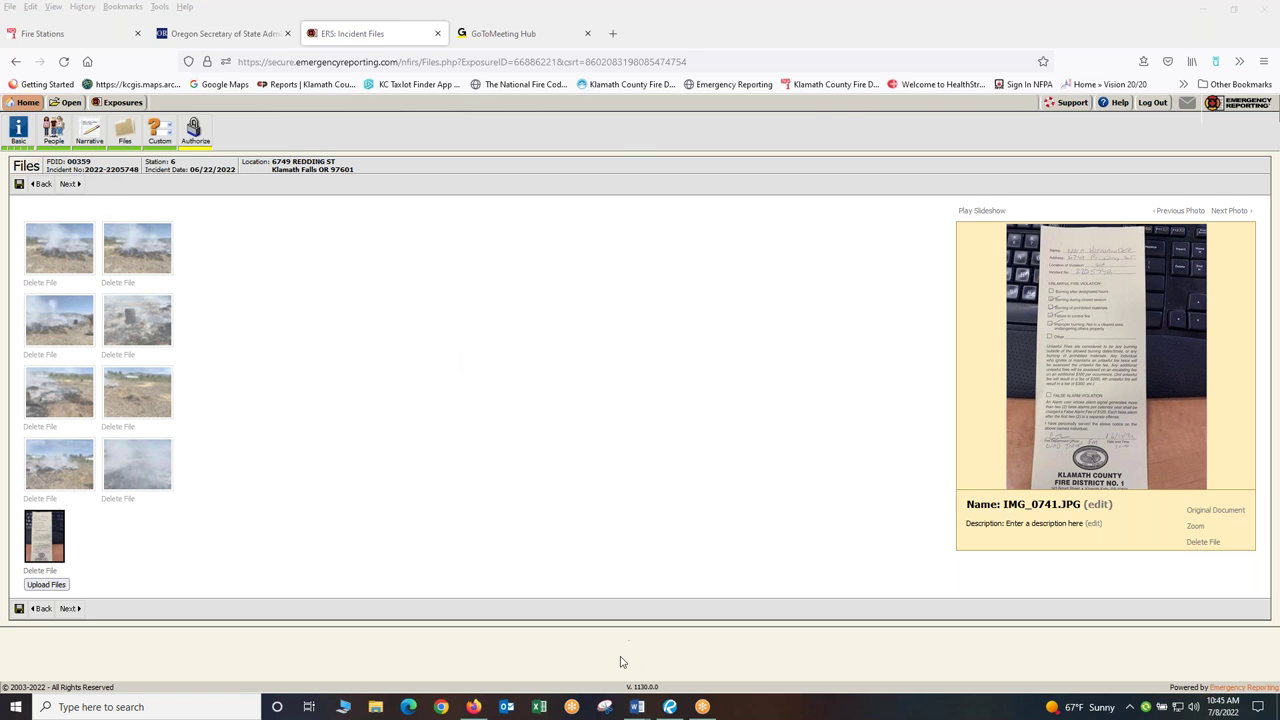
{"action": "mouse_move", "coordinate": [633, 711]}
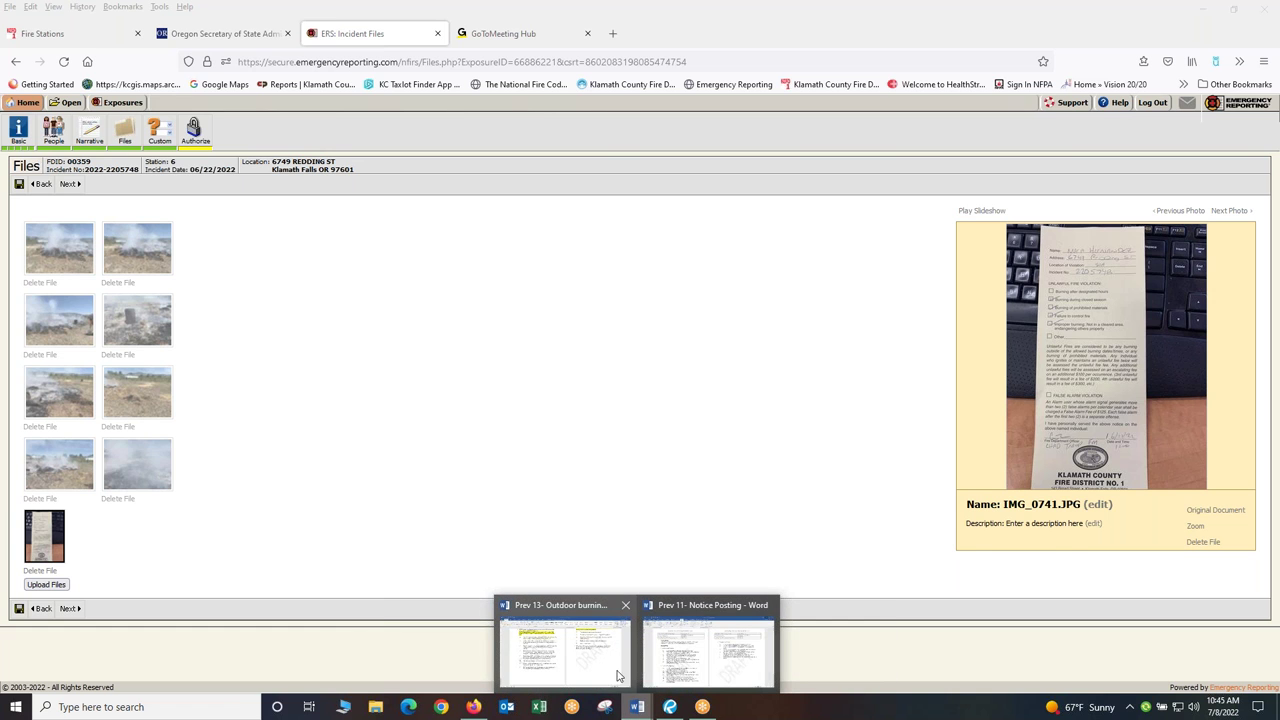
{"action": "left_click", "coordinate": [608, 668]}
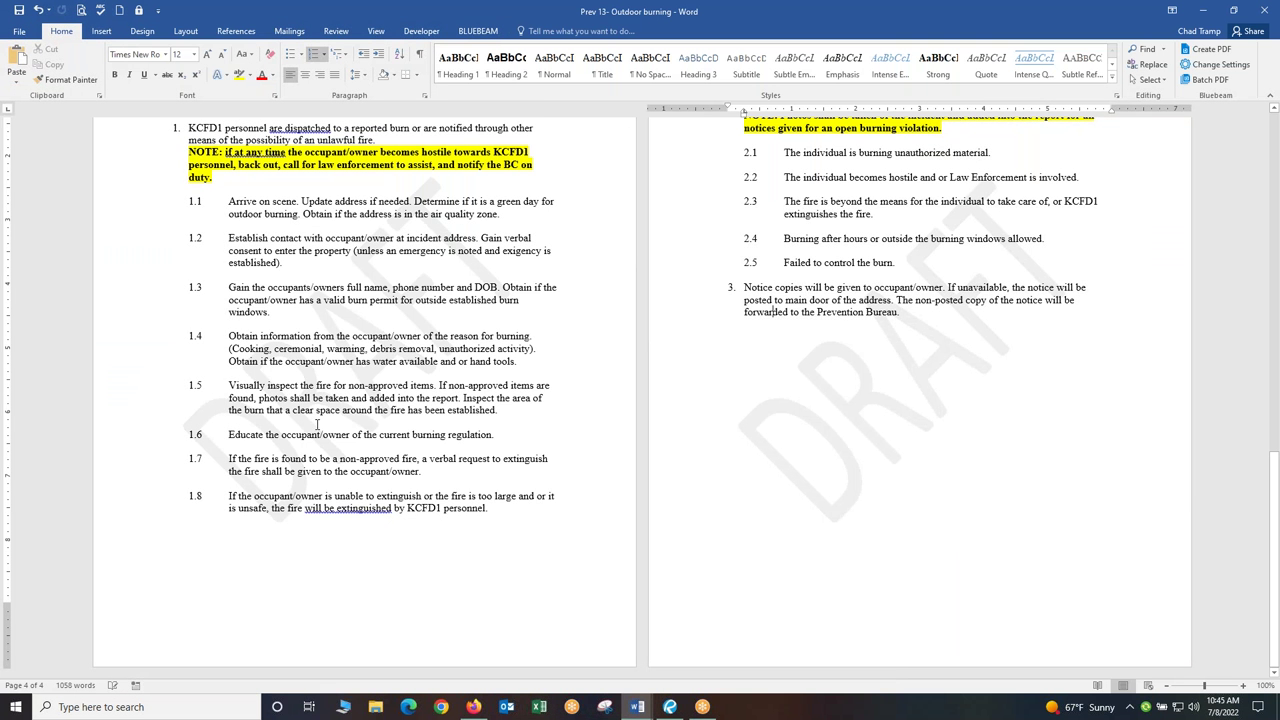
{"action": "left_click", "coordinate": [194, 435]}
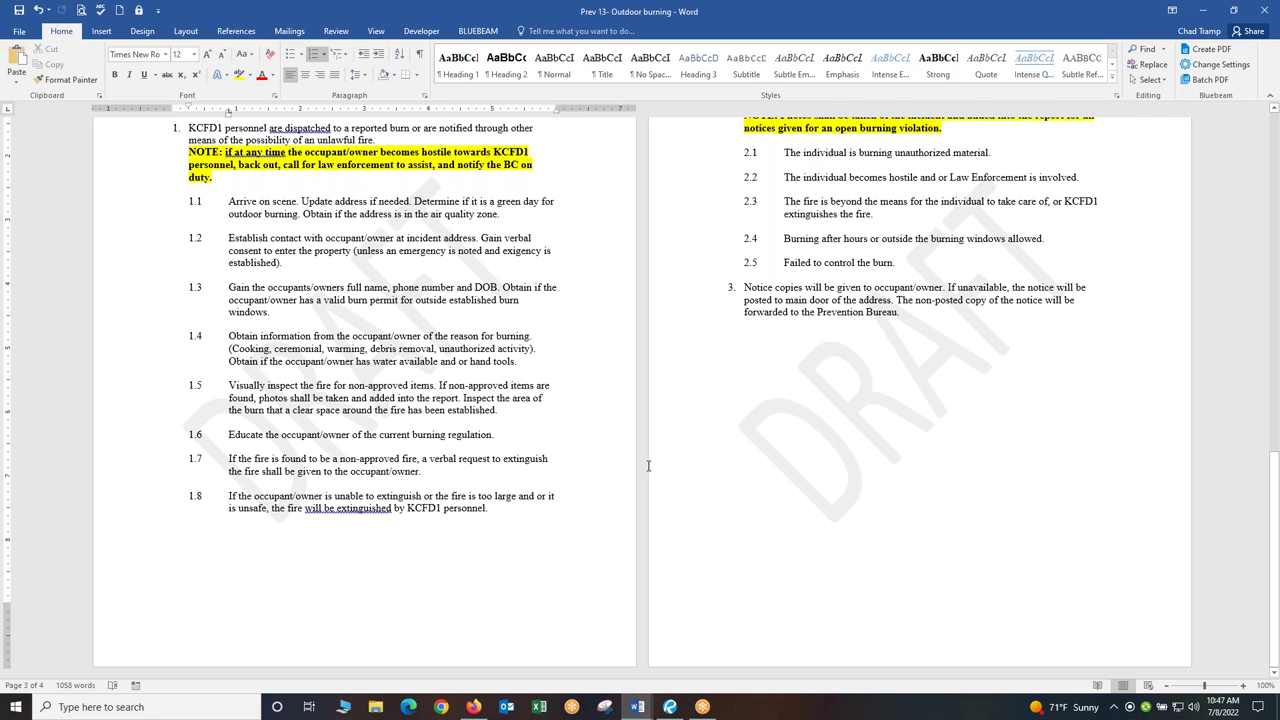
{"action": "scroll", "coordinate": [648, 465], "scroll_direction": "up", "scroll_amount": 1}
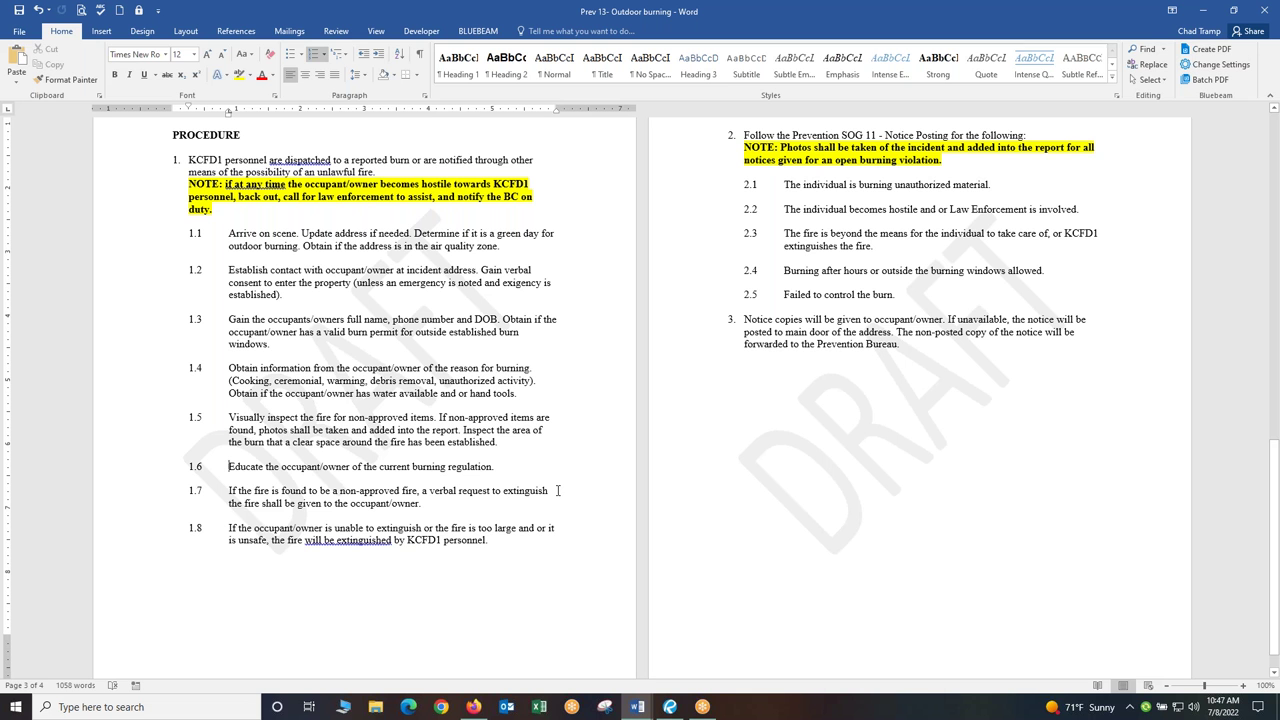
{"action": "scroll", "coordinate": [693, 450], "scroll_direction": "up", "scroll_amount": 3}
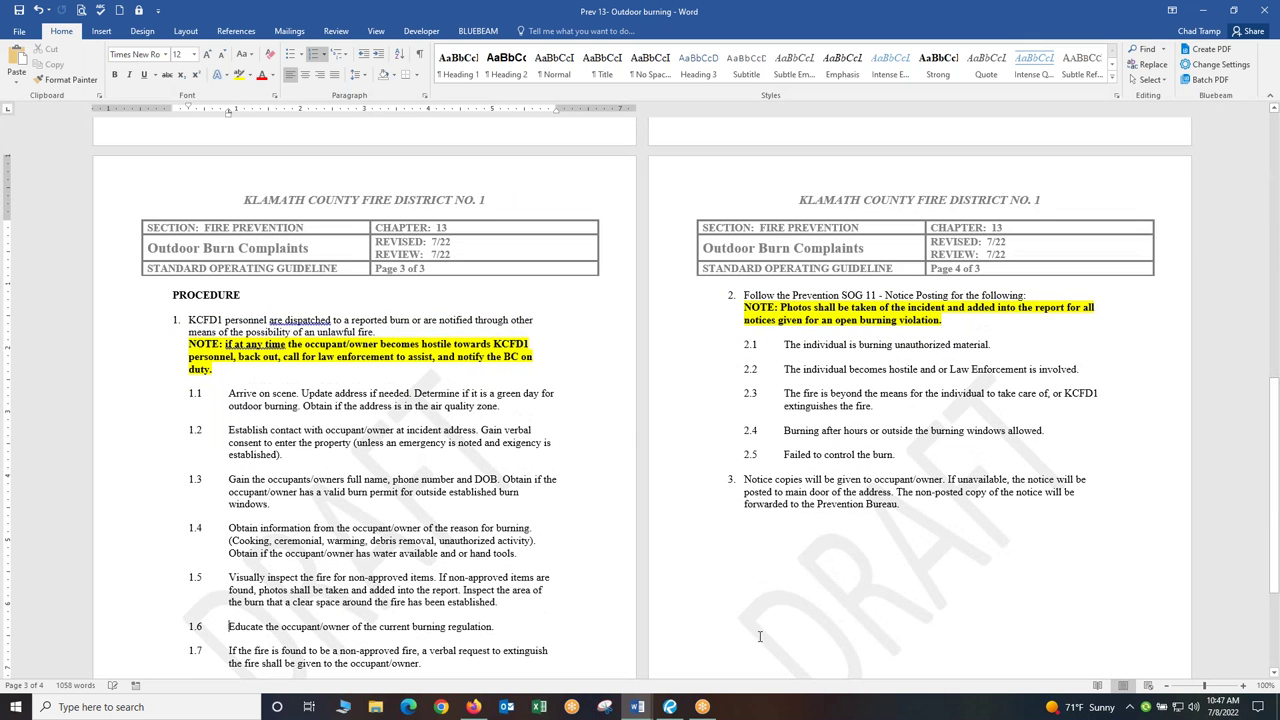
{"action": "scroll", "coordinate": [950, 410], "scroll_direction": "down", "scroll_amount": 1}
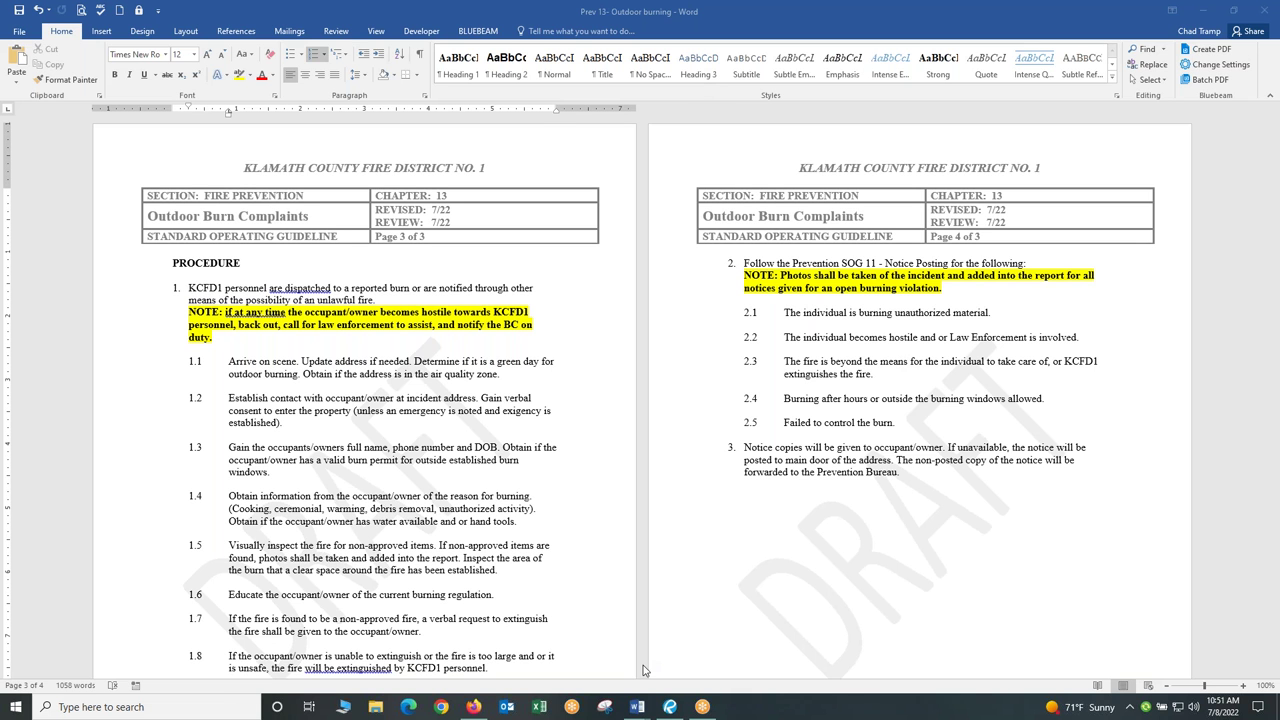
{"action": "mouse_move", "coordinate": [637, 708]}
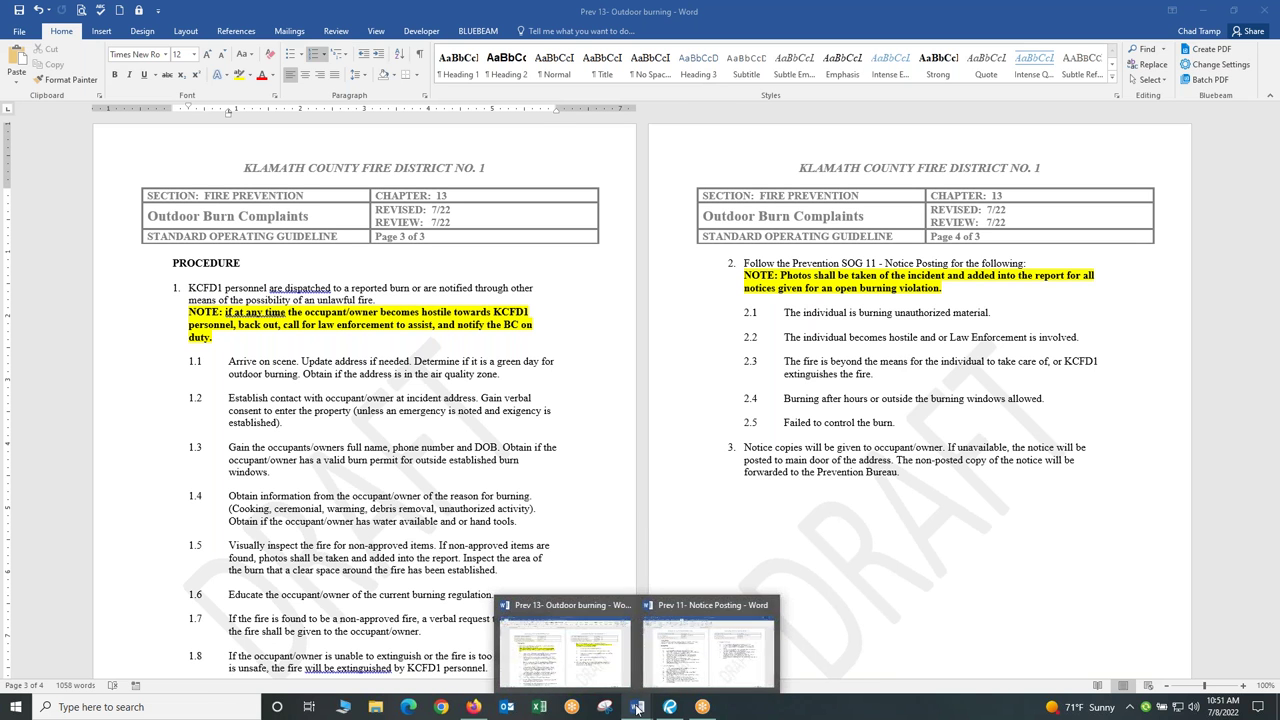
Step: Show the two-page Notice Posting guideline in Word, then switch to the Bluebeam Notice form
{"action": "left_click", "coordinate": [692, 658]}
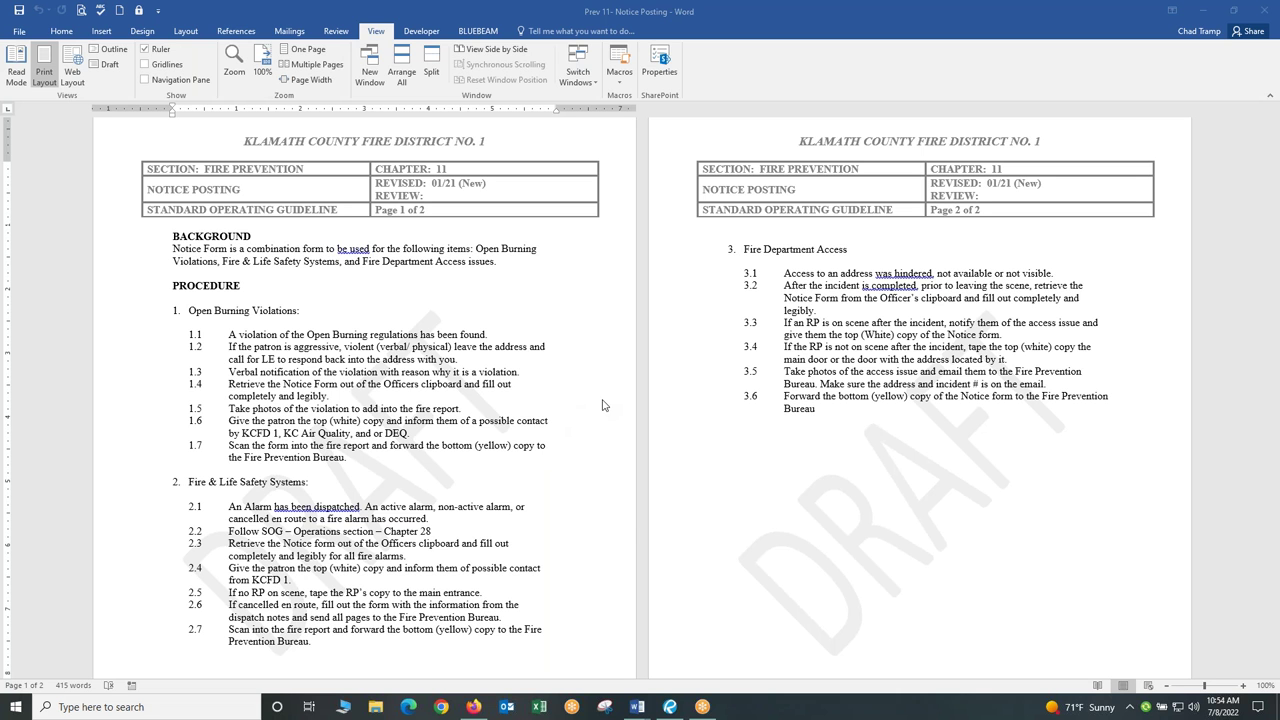
{"action": "left_click", "coordinate": [670, 707]}
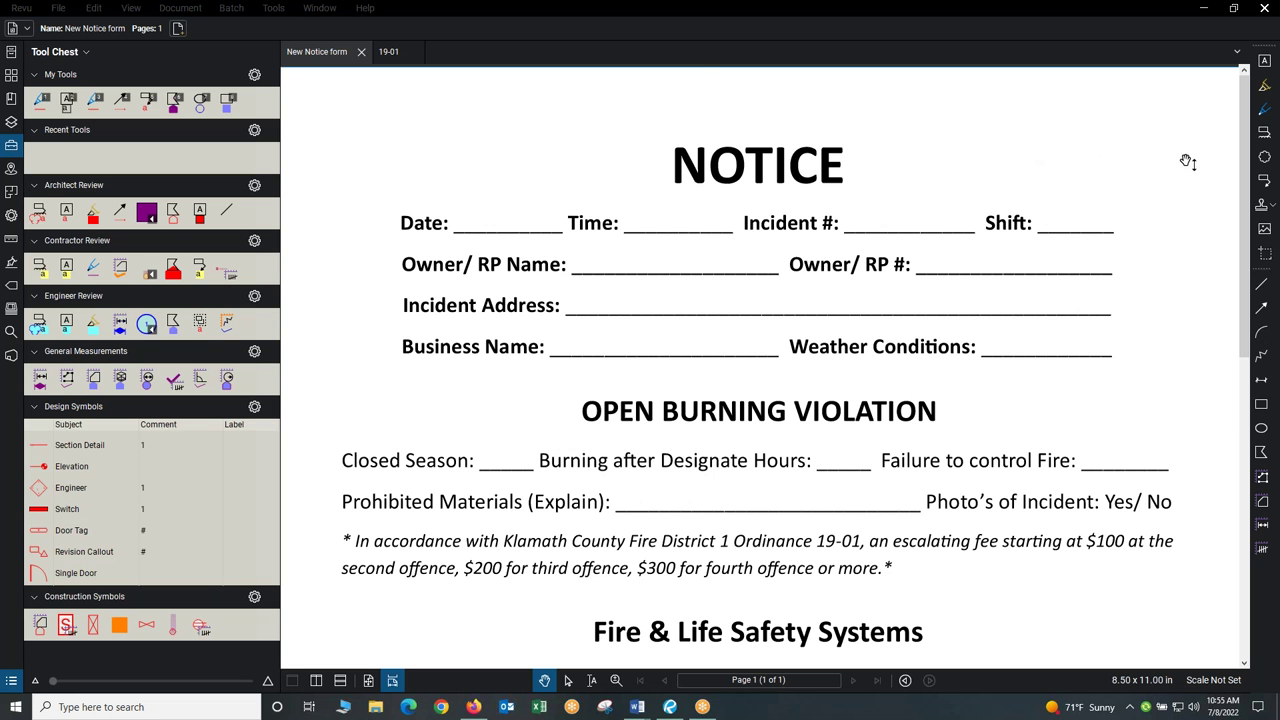
Step: Scroll the New Notice form's open burning, alarm and access sections, ending on Ordinance 19-01 fees
{"action": "scroll", "coordinate": [1187, 162], "scroll_direction": "down", "scroll_amount": 8}
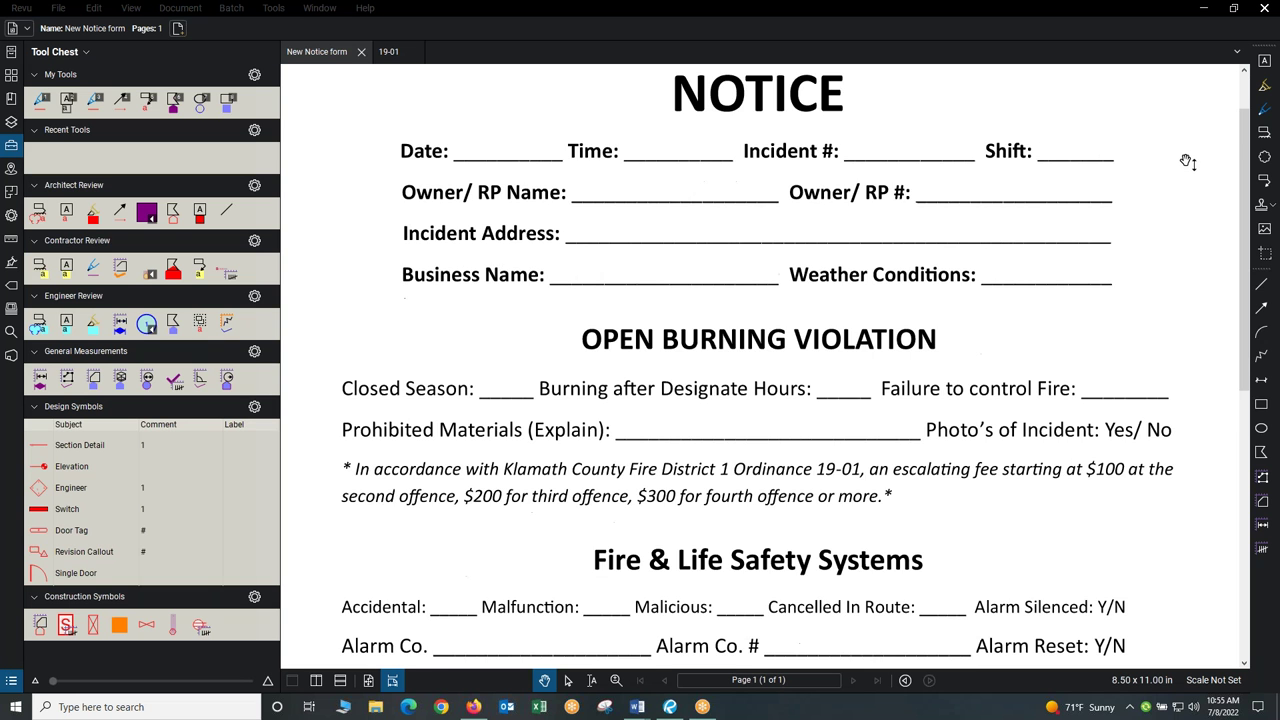
{"action": "scroll", "coordinate": [1187, 162], "scroll_direction": "down", "scroll_amount": 1}
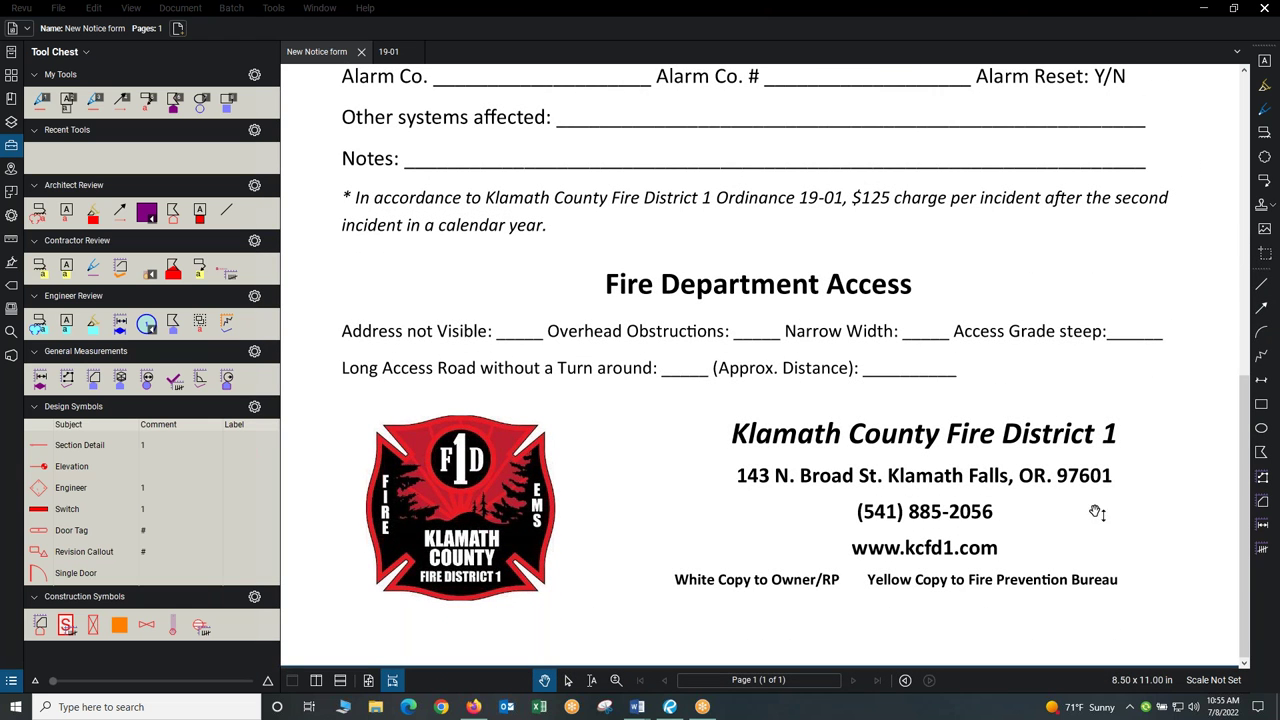
{"action": "scroll", "coordinate": [1211, 418], "scroll_direction": "up", "scroll_amount": 9}
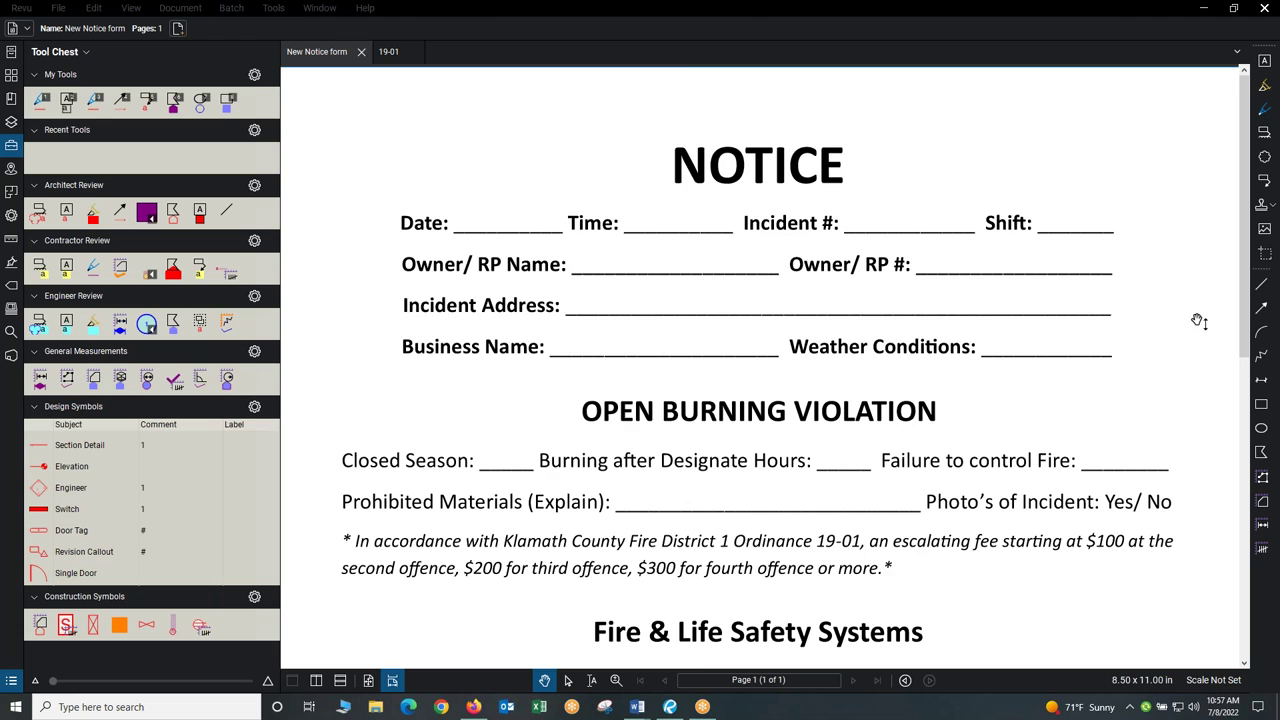
{"action": "scroll", "coordinate": [1199, 320], "scroll_direction": "down", "scroll_amount": 2}
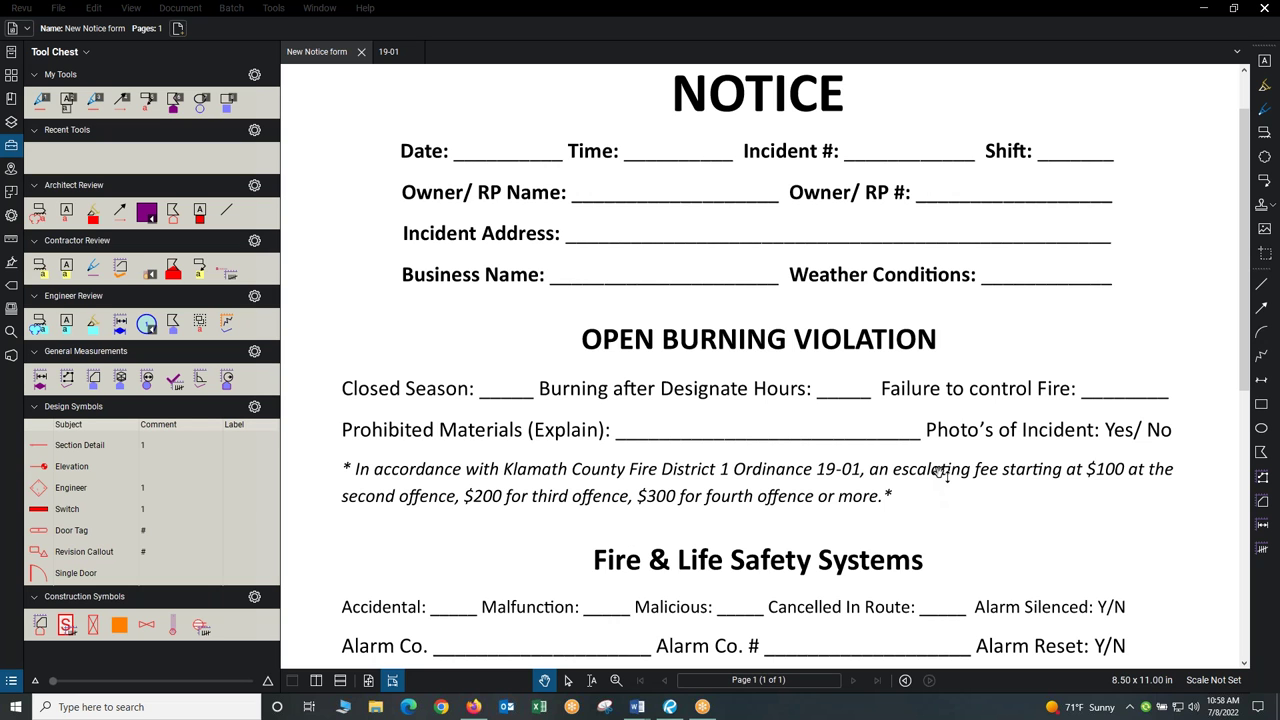
{"action": "left_click_drag", "start_coordinate": [941, 471], "coordinate": [878, 548]}
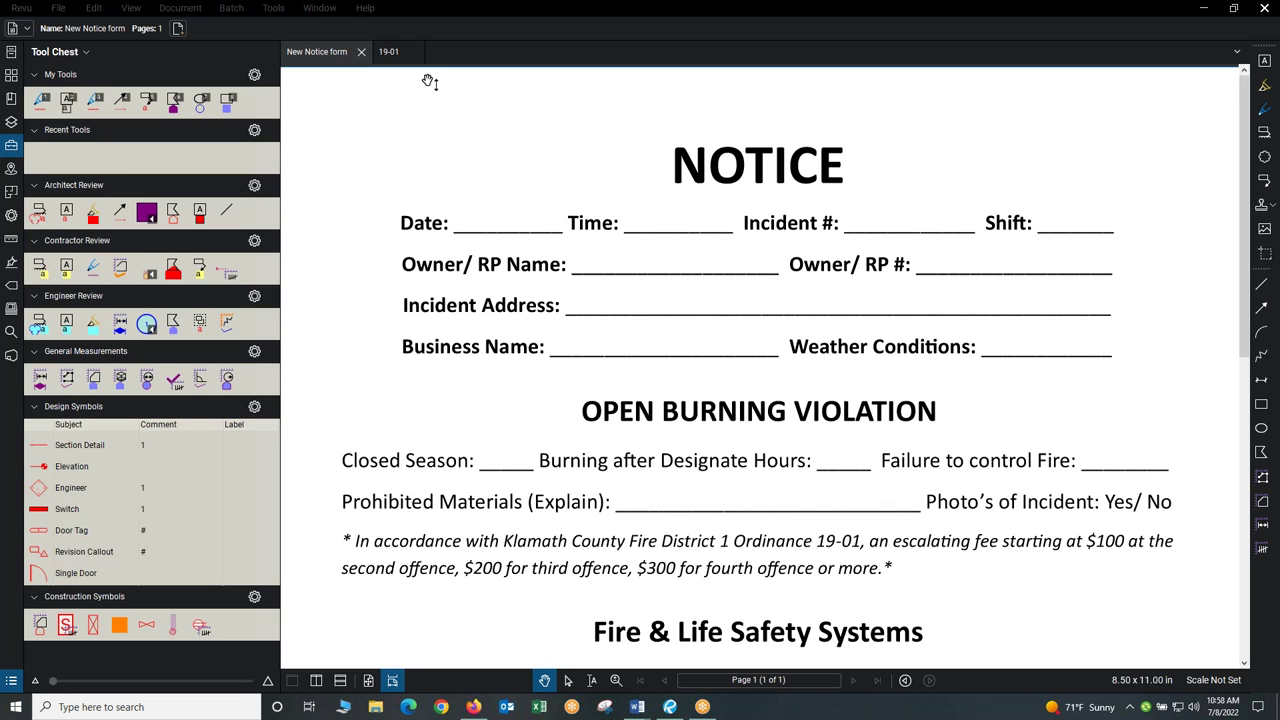
{"action": "left_click", "coordinate": [390, 52]}
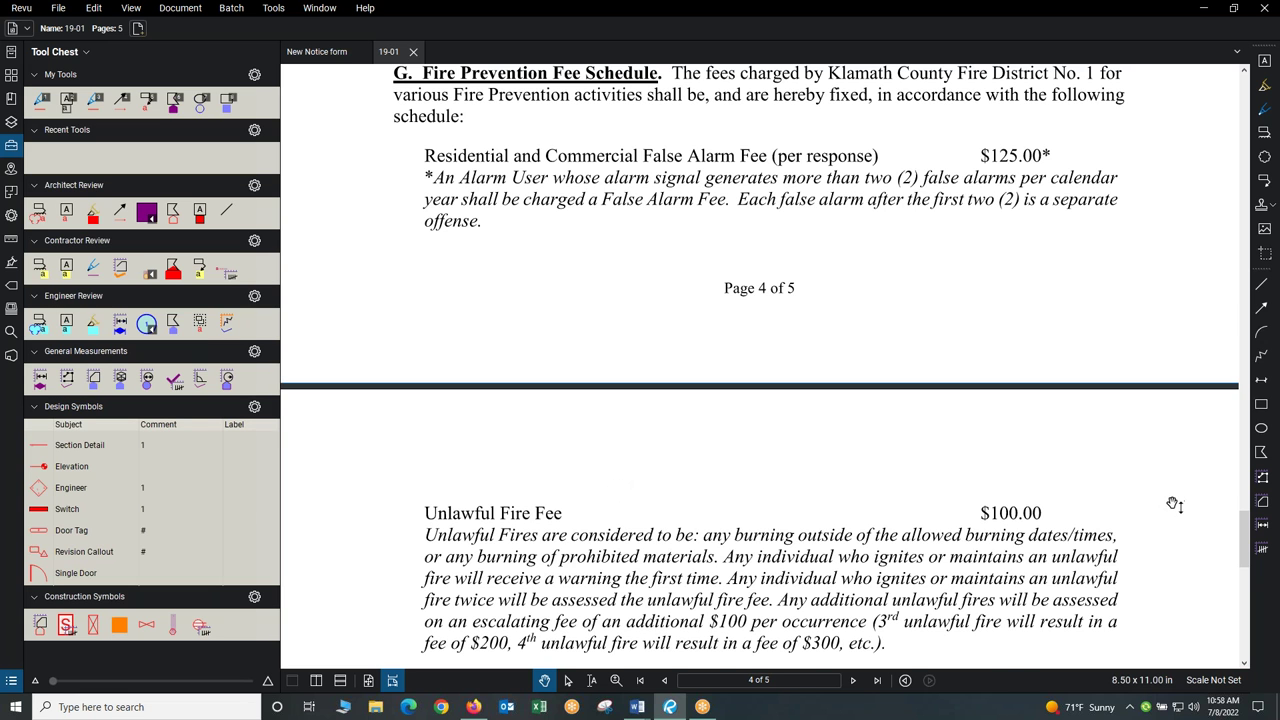
Step: Look over the blank NOTICE form again, then bring up Word's 'Prev 11 - Notice Posting' guideline
{"action": "scroll", "coordinate": [1180, 505], "scroll_direction": "down", "scroll_amount": 1}
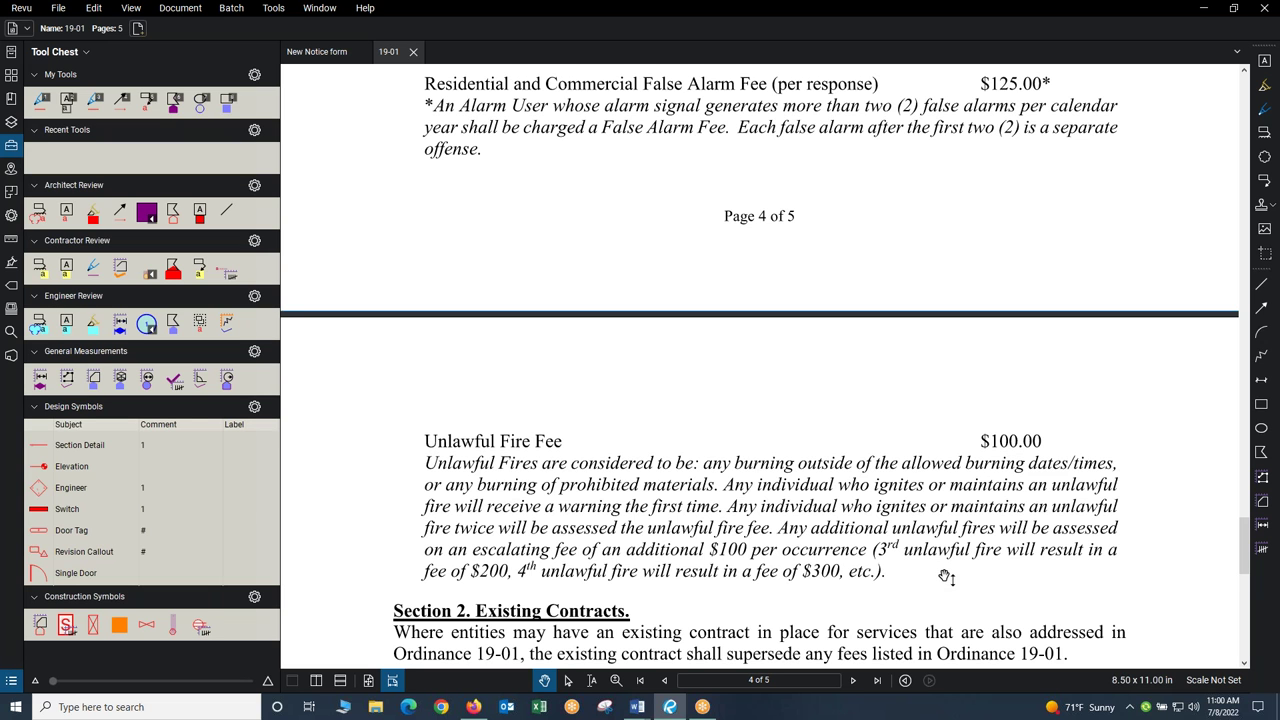
{"action": "scroll", "coordinate": [945, 577], "scroll_direction": "up", "scroll_amount": 1}
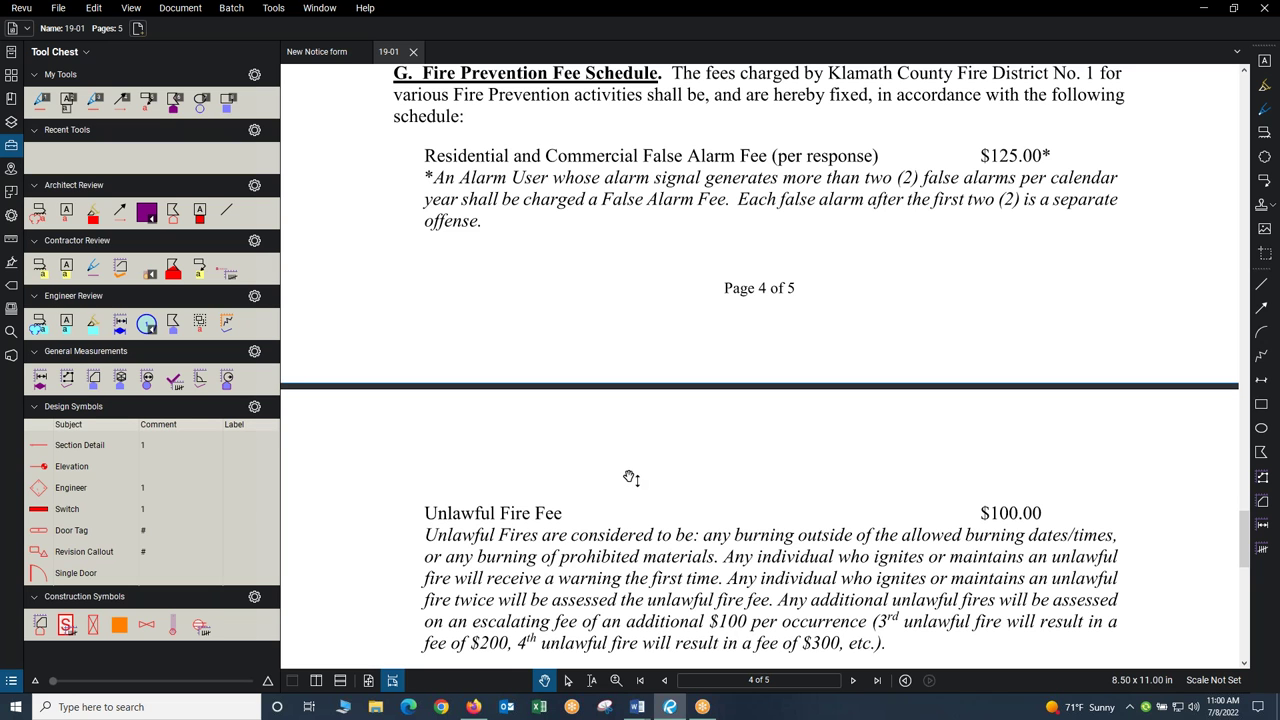
{"action": "left_click", "coordinate": [320, 51]}
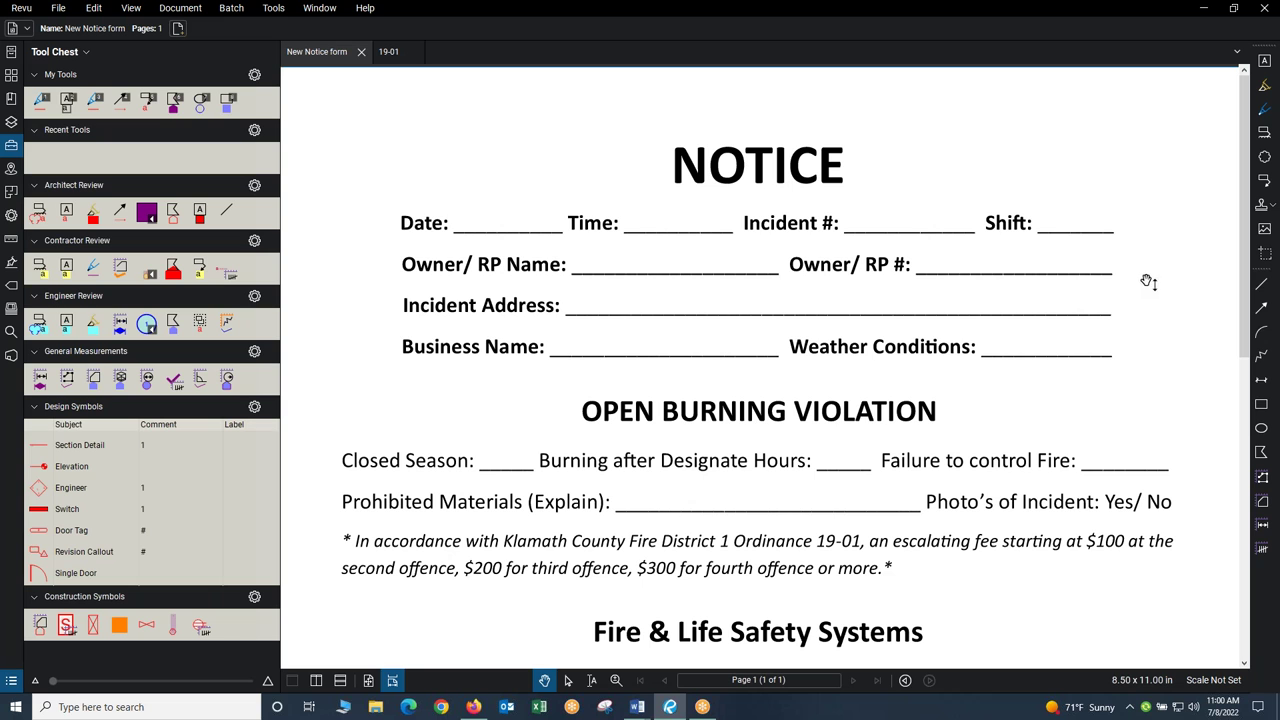
{"action": "left_click", "coordinate": [638, 708]}
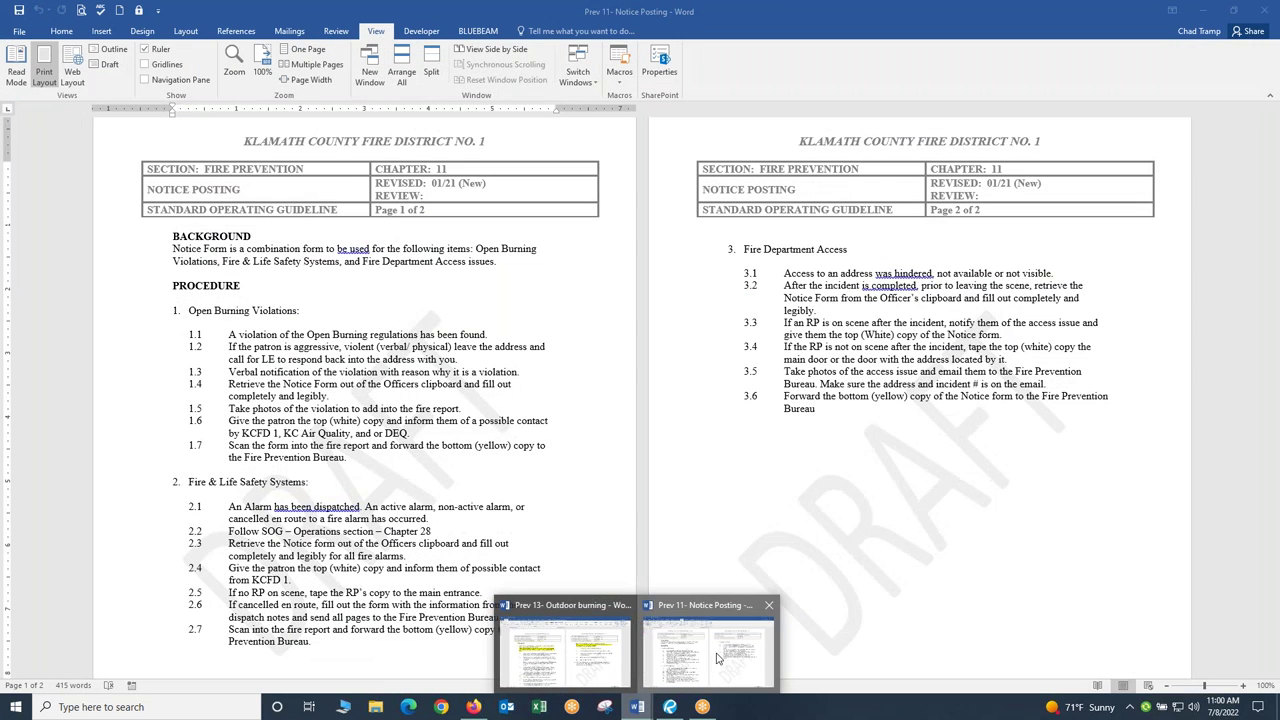
{"action": "left_click", "coordinate": [717, 657]}
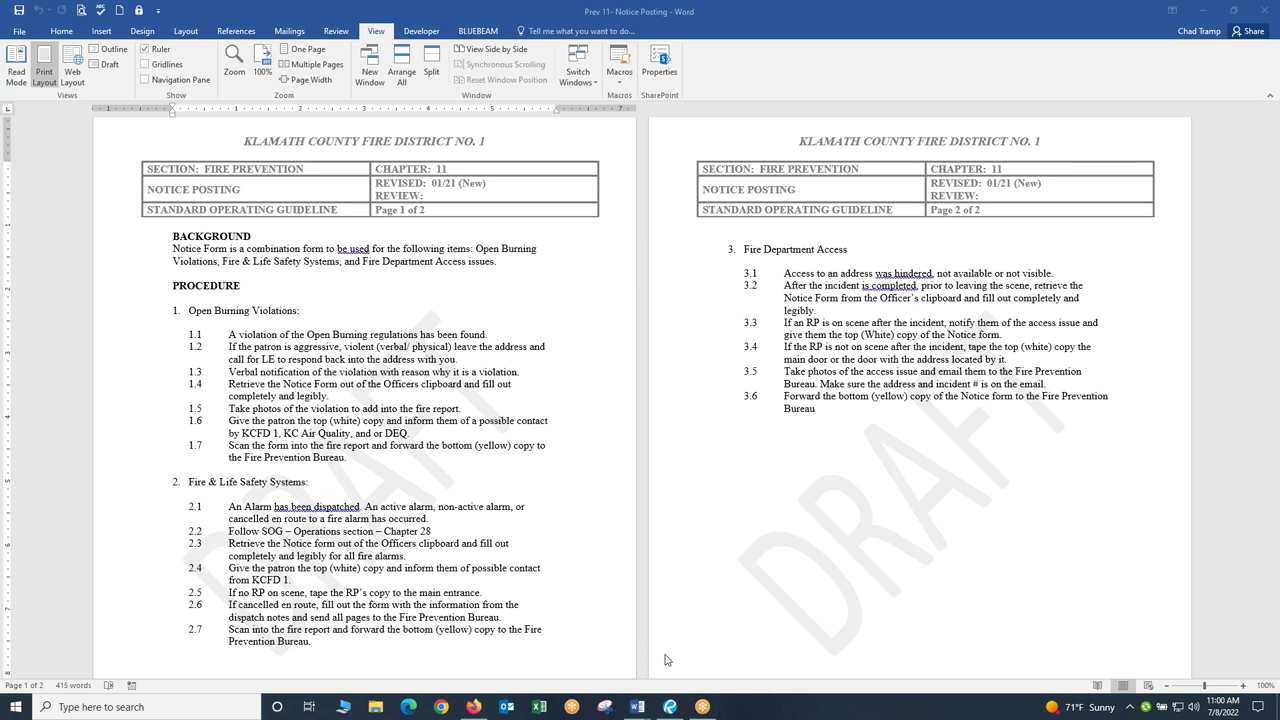
Step: Return to Firefox's ERS incident Files page previewing violation notice photo IMG_0741.JPG
{"action": "left_click", "coordinate": [473, 707]}
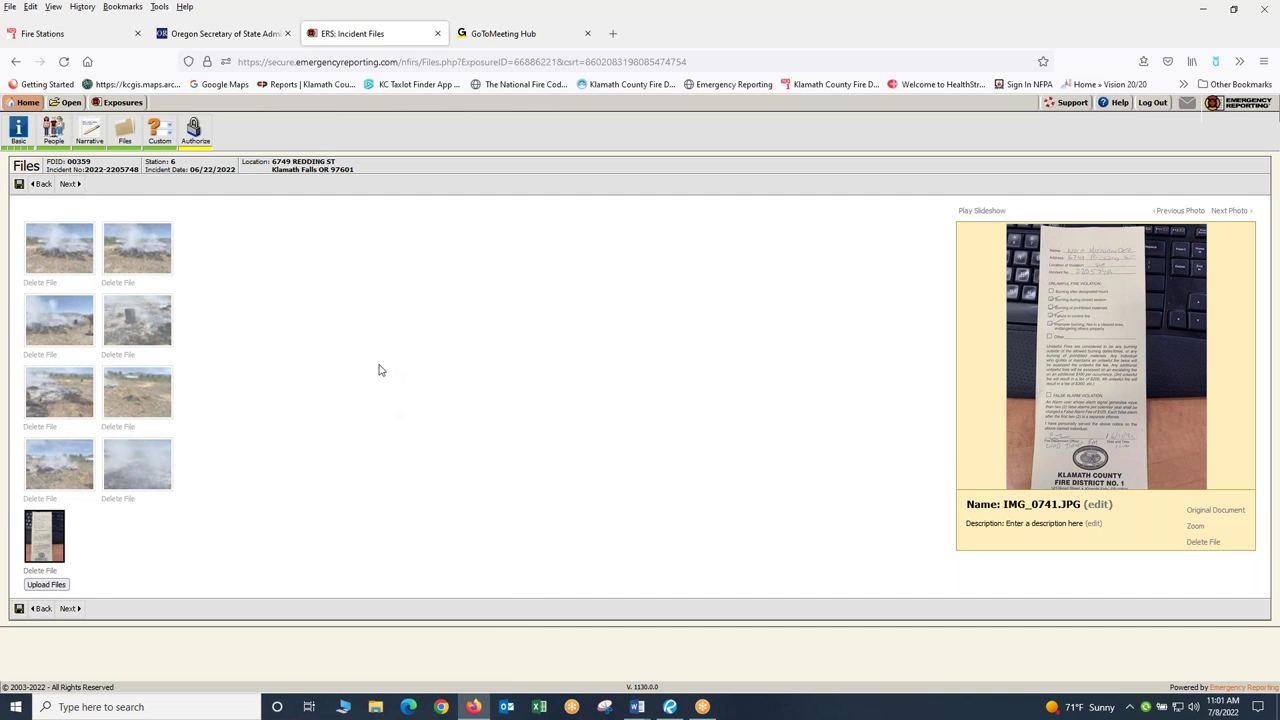
Step: Move past the Fire Stations map to the Oregon Secretary of State open burning definitions (21)–(31)
{"action": "left_click", "coordinate": [65, 38]}
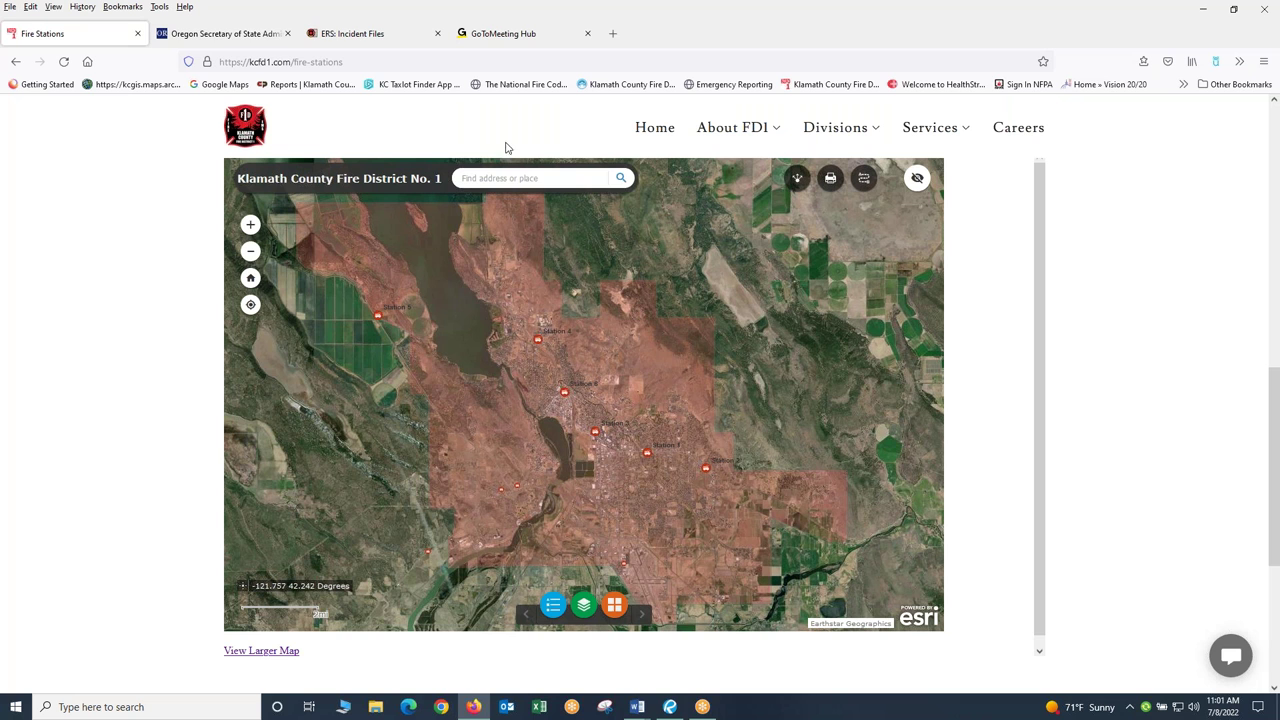
{"action": "left_click", "coordinate": [225, 38]}
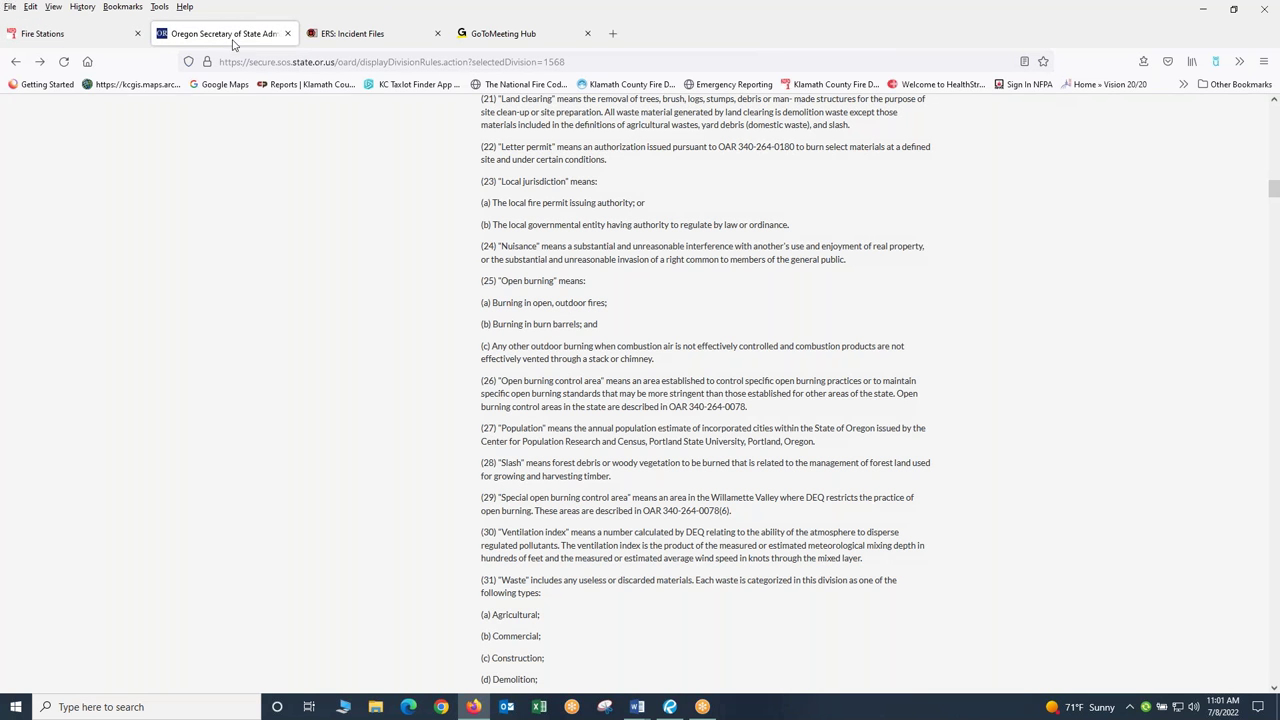
Step: Go back to the ERS Incident Files page previewing the violation notice photo IMG_0741.JPG
{"action": "left_click", "coordinate": [357, 38]}
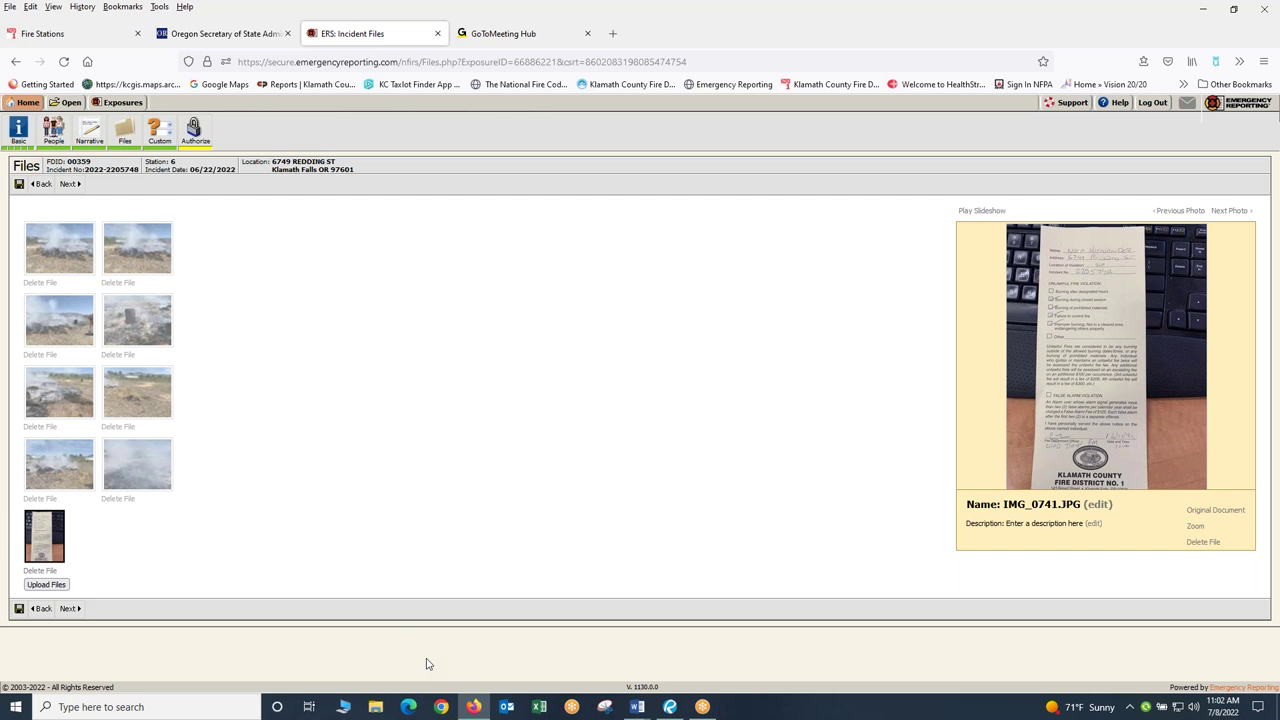
Step: Bring up the Fire Stations district map and expand its list of map layers
{"action": "left_click", "coordinate": [85, 38]}
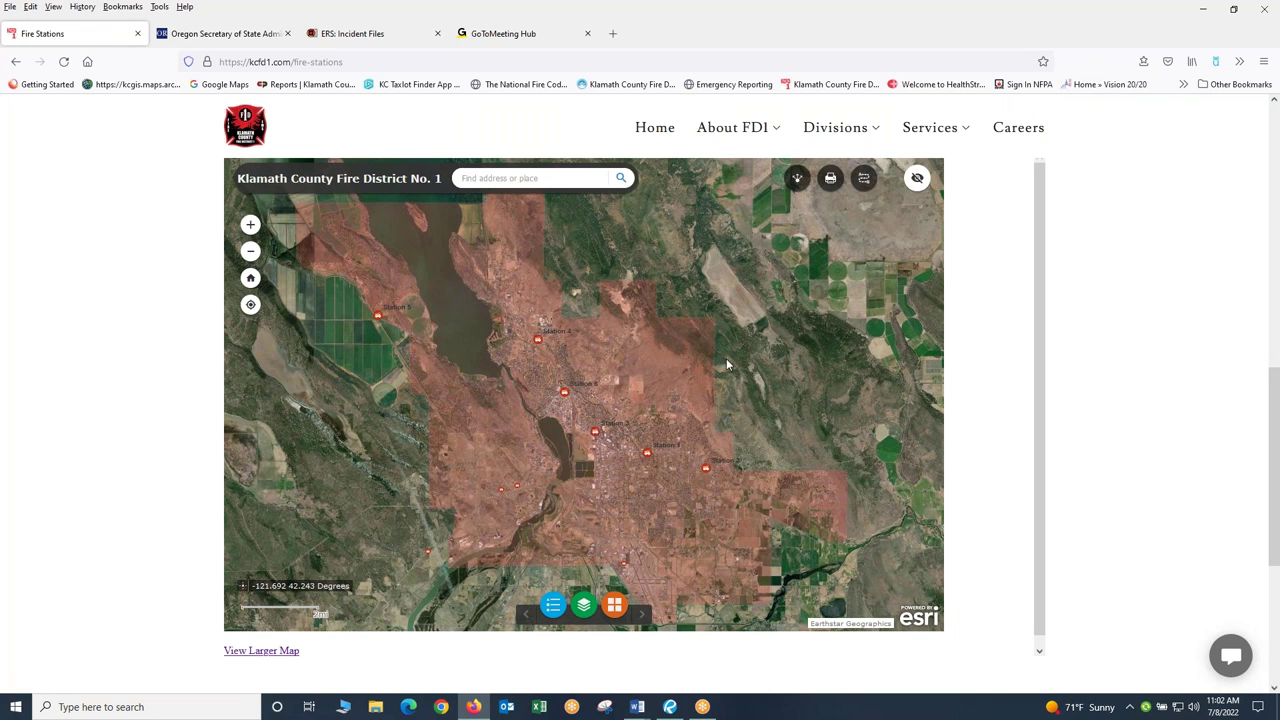
{"action": "left_click", "coordinate": [584, 607]}
{"action": "scroll", "coordinate": [422, 440], "scroll_direction": "down", "scroll_amount": 1}
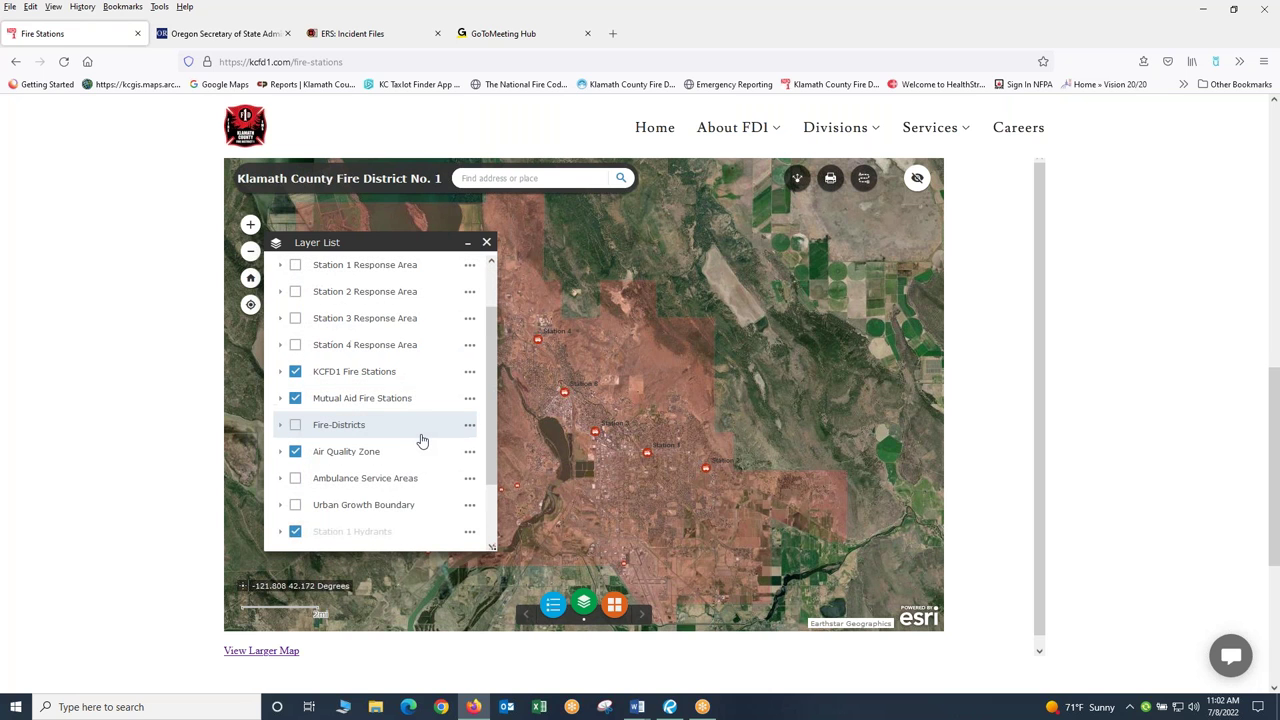
{"action": "scroll", "coordinate": [422, 440], "scroll_direction": "up", "scroll_amount": 1}
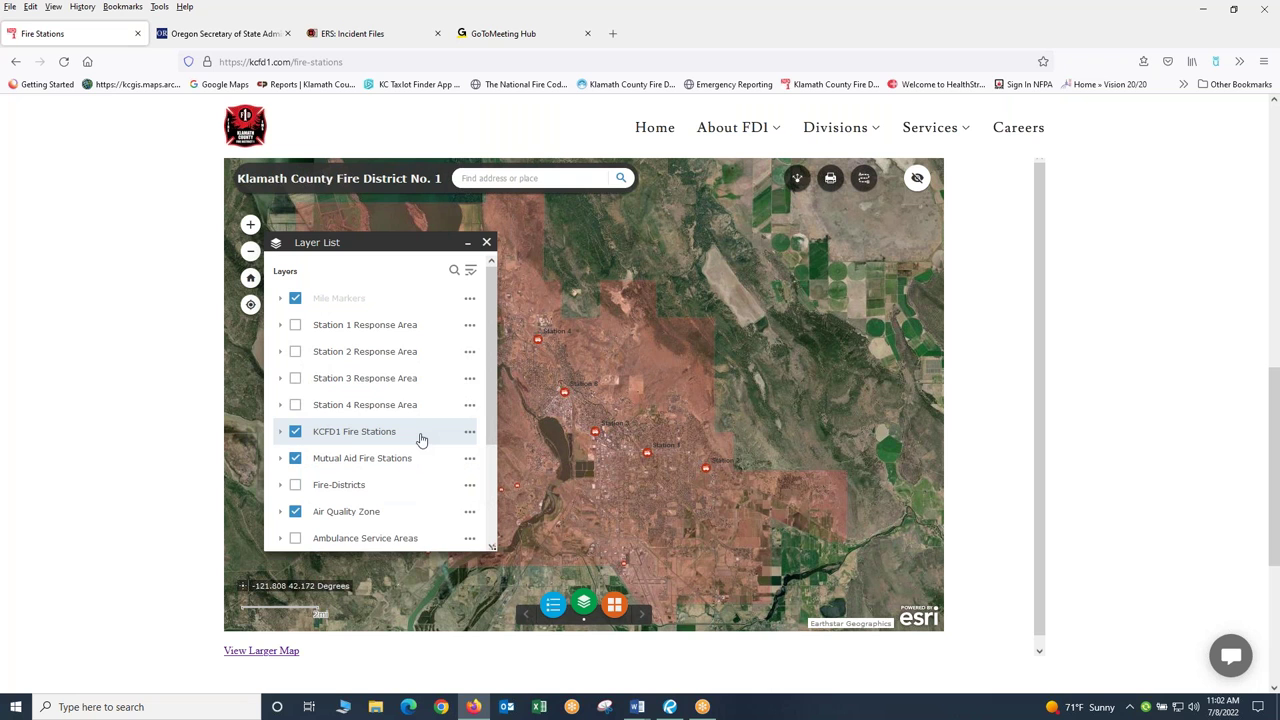
{"action": "left_click", "coordinate": [295, 325]}
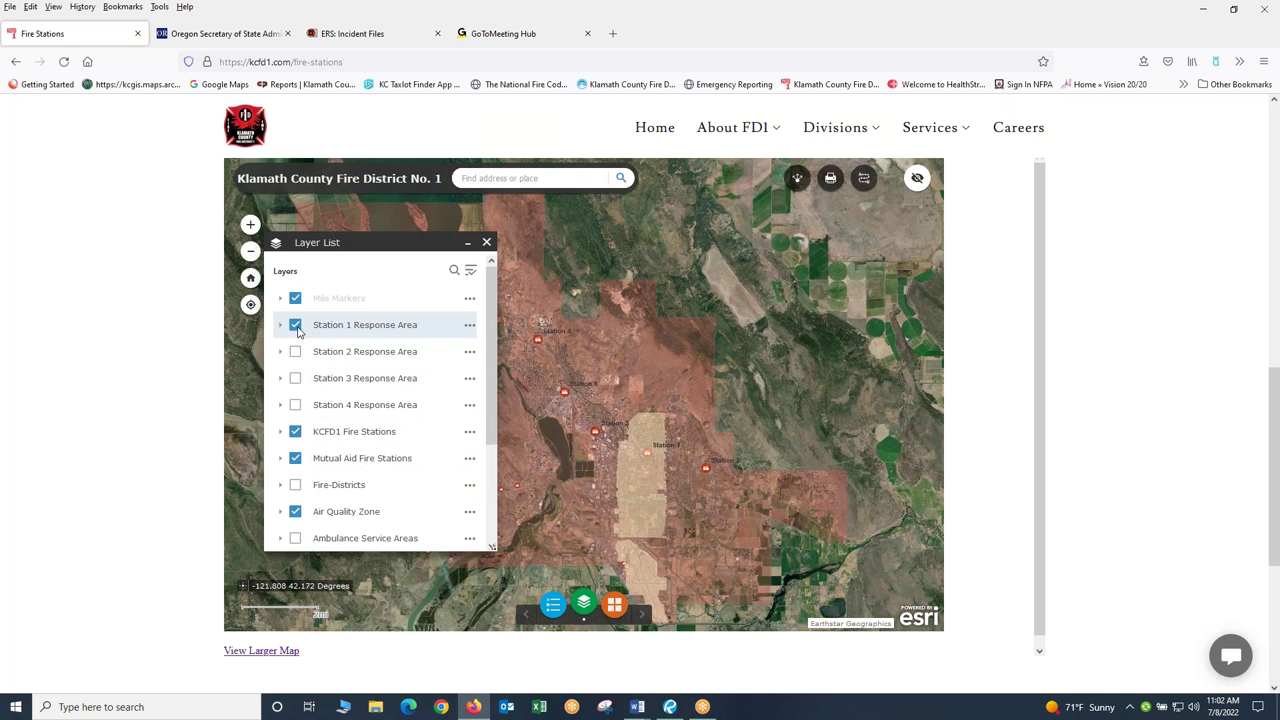
{"action": "left_click", "coordinate": [295, 325]}
{"action": "left_click", "coordinate": [295, 352]}
{"action": "left_click", "coordinate": [295, 352]}
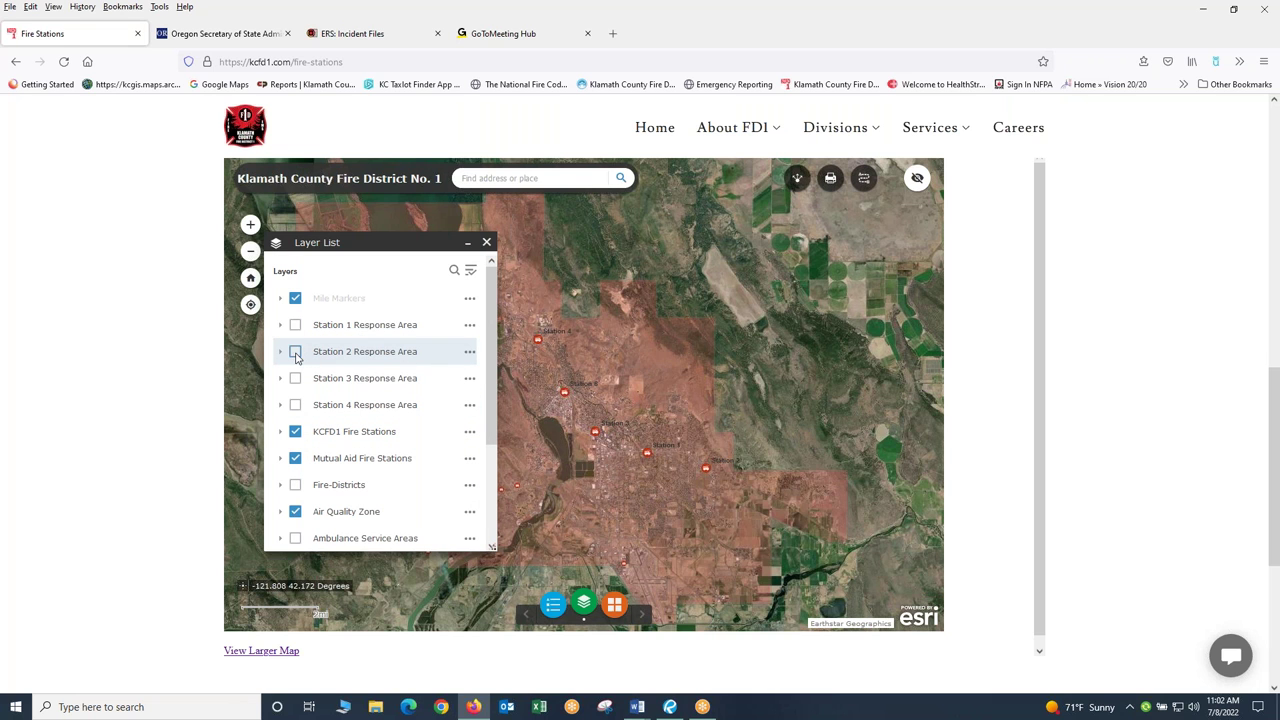
{"action": "left_click", "coordinate": [487, 243]}
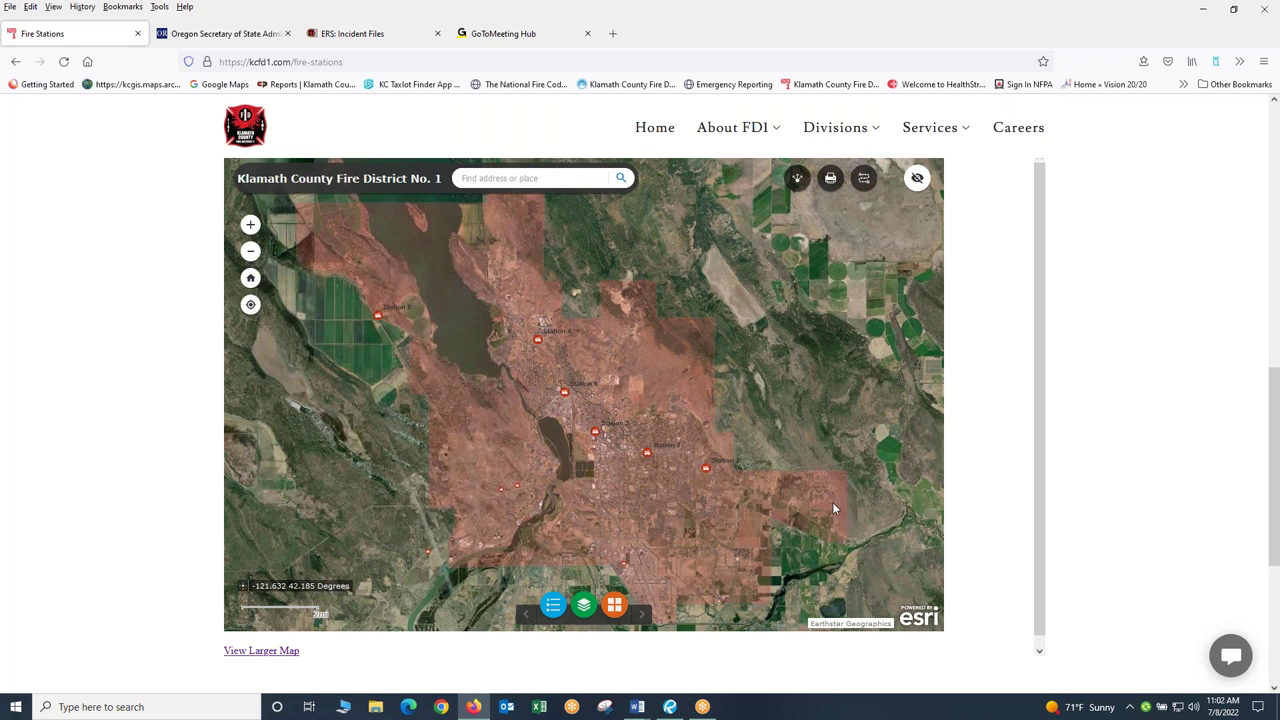